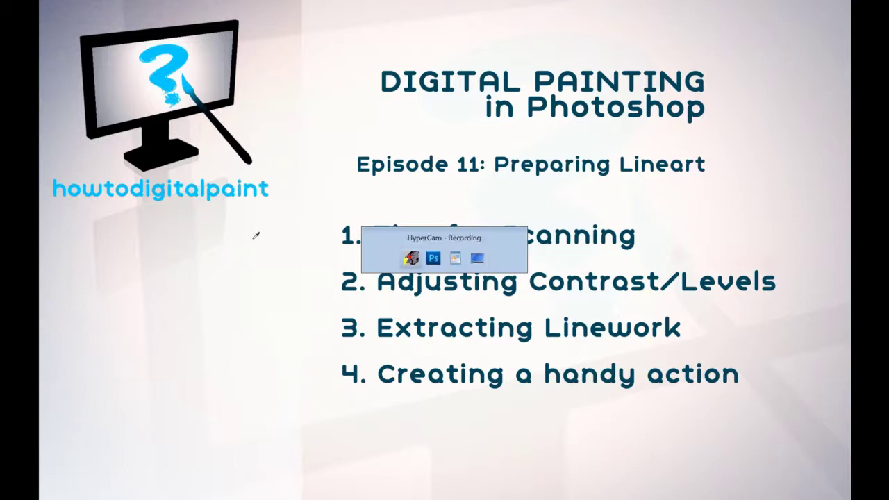
key(alt+Tab)
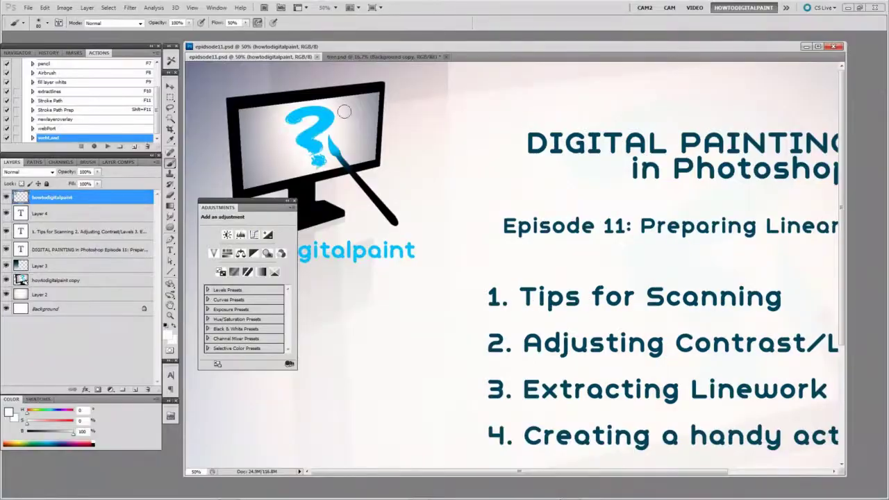
Step: Bring the scanned pencil tree sketch tree.psd to the front
click(356, 56)
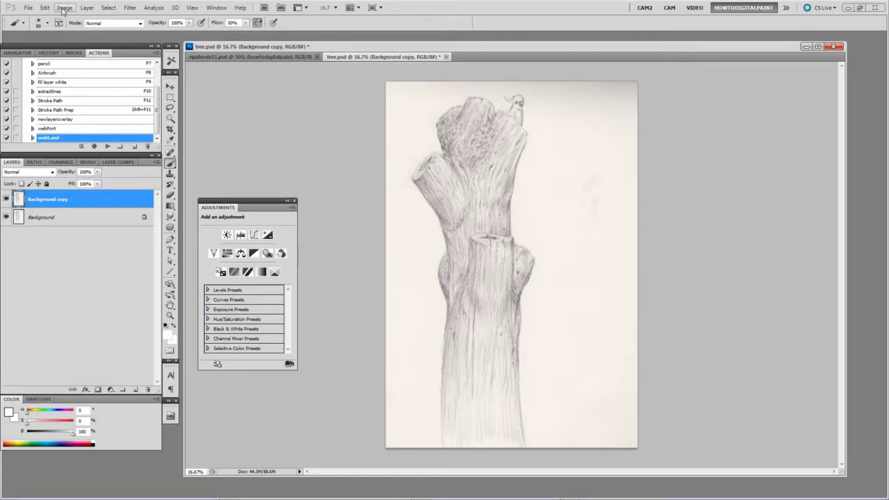
Step: Set the image resolution to 300 pixels/inch, making it 1632 × 2372 pixels
click(64, 8)
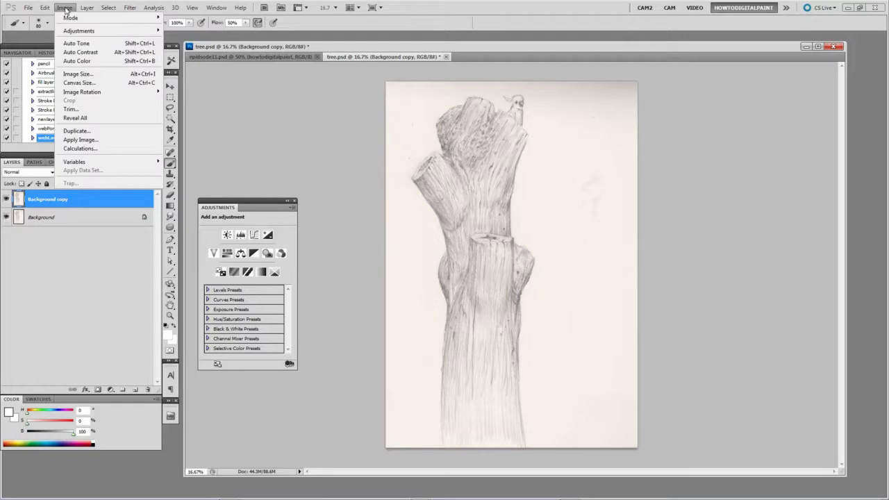
click(78, 73)
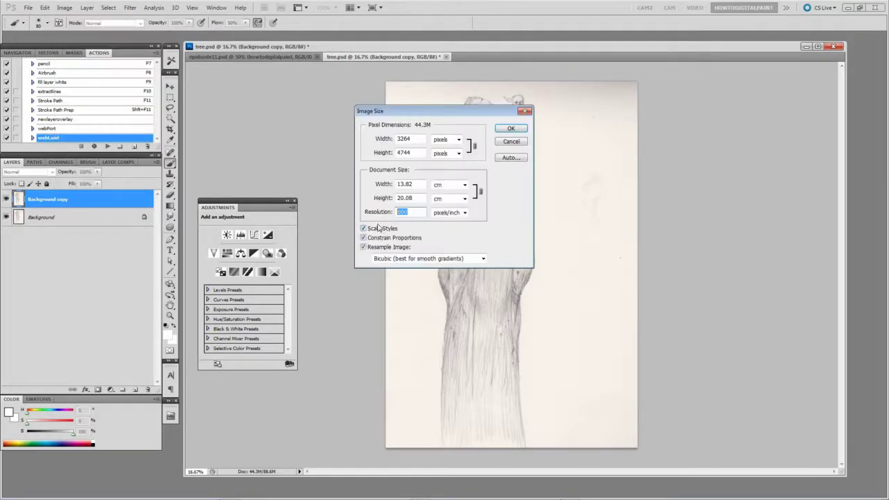
text(300)
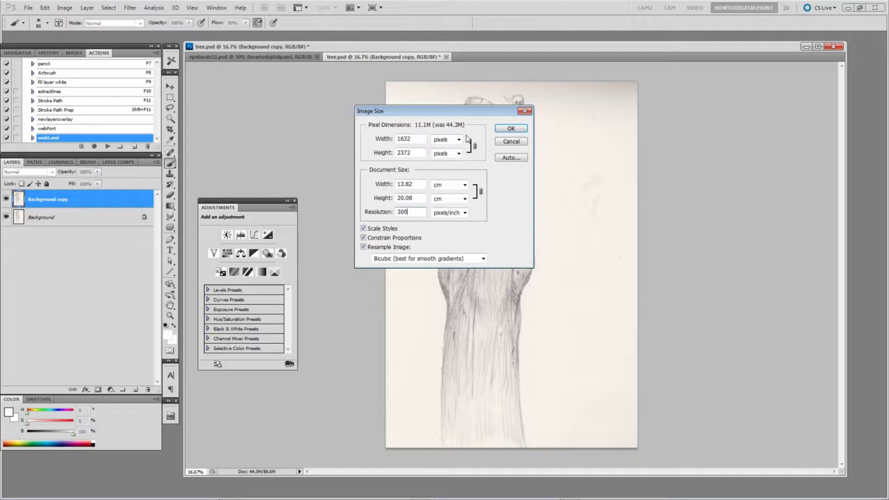
click(505, 130)
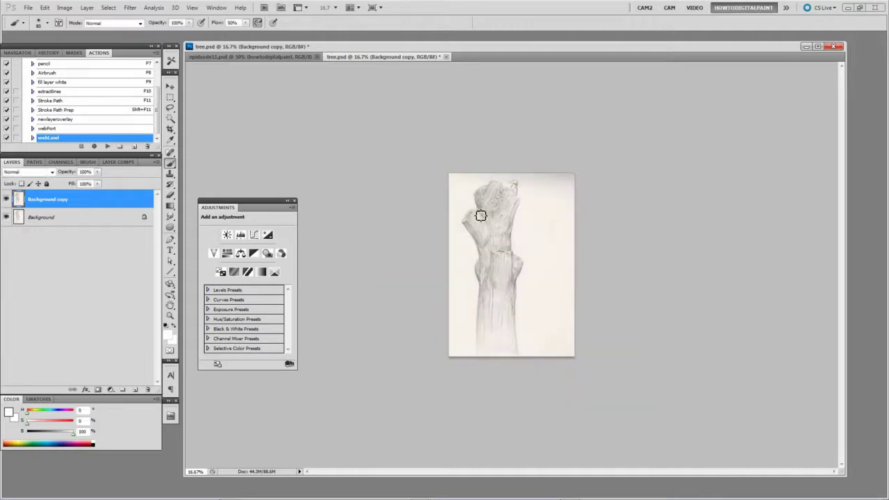
Step: At 33.3% zoom, rotate the Background copy layer about -0.09° to straighten the scan
key(ctrl+plus)
key(ctrl+plus)
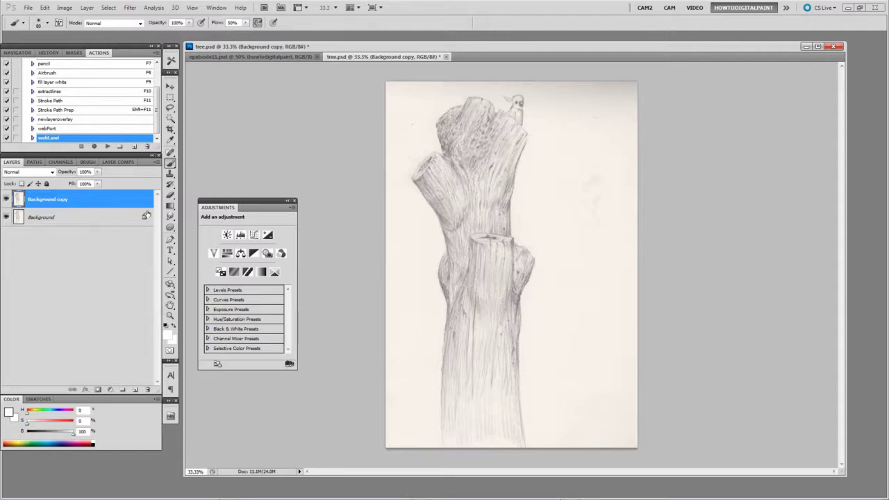
key(ctrl+t)
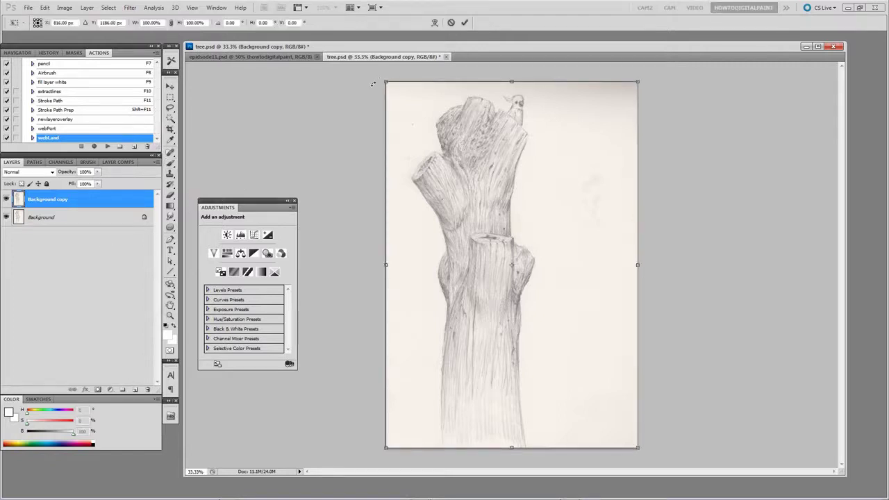
drag(373, 84, 426, 120)
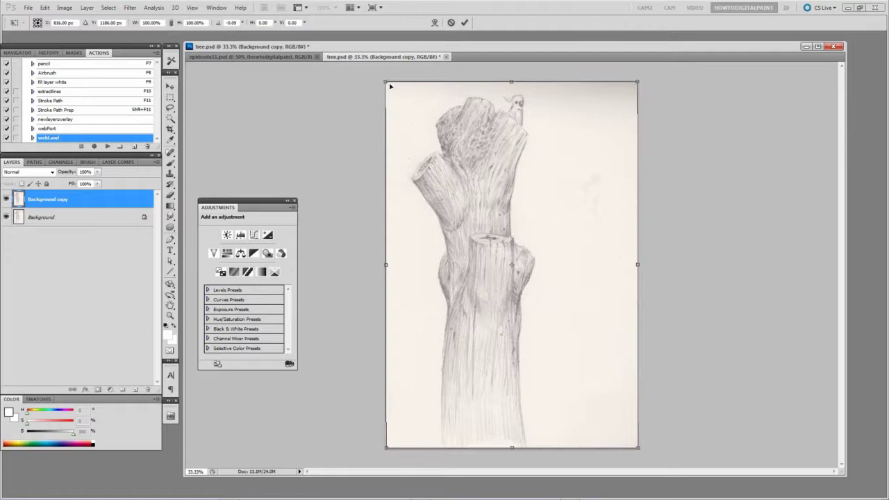
key(Return)
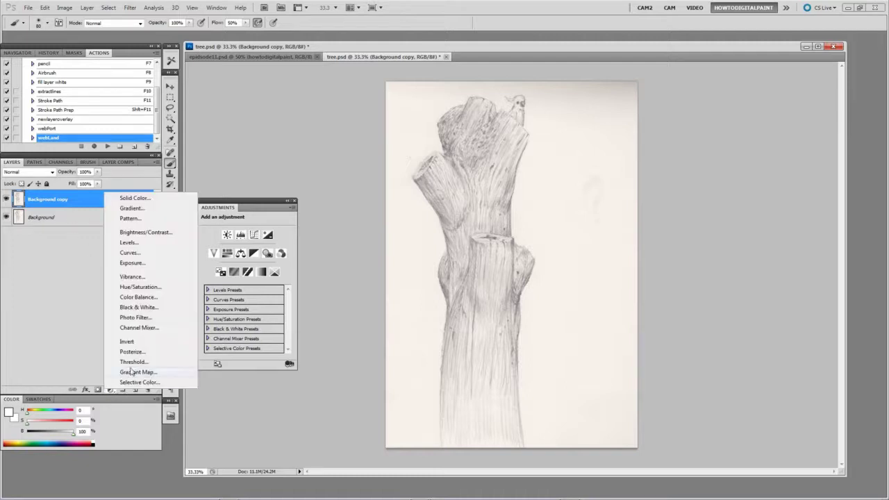
Step: Add a Levels 1 adjustment layer at 0, 0.65, 235, then an empty Layer 1 above it
click(110, 390)
click(128, 242)
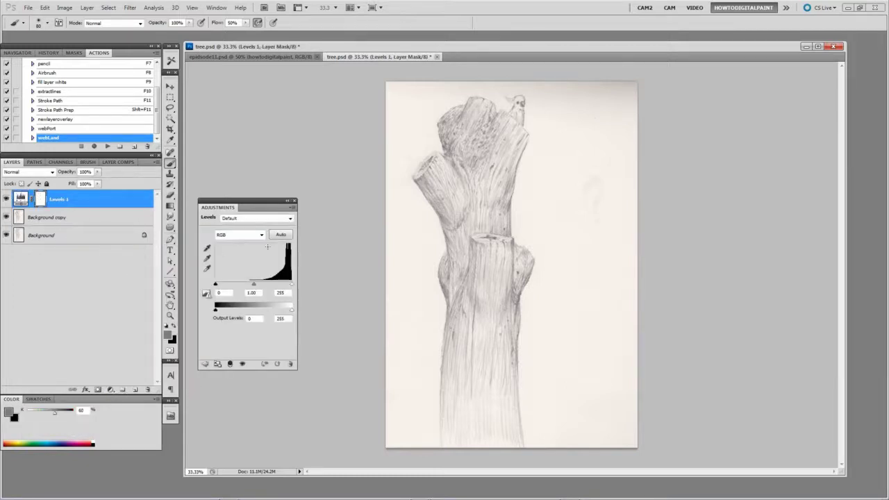
drag(254, 285, 286, 285)
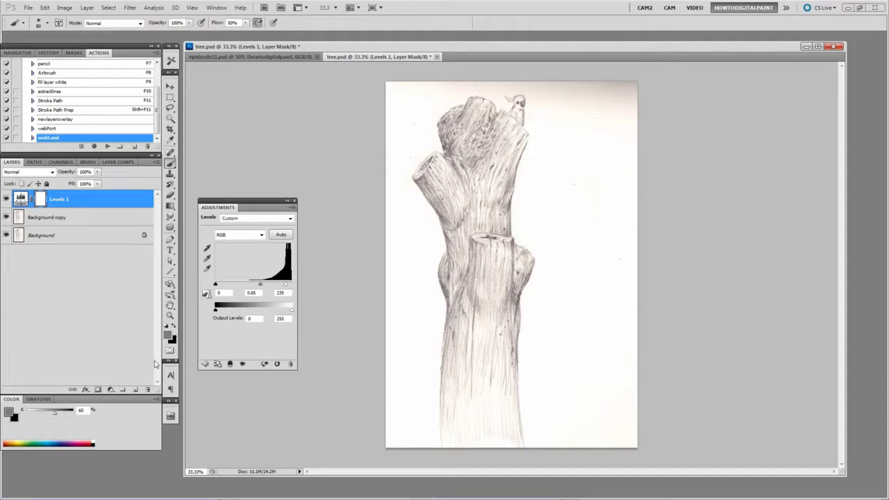
click(135, 390)
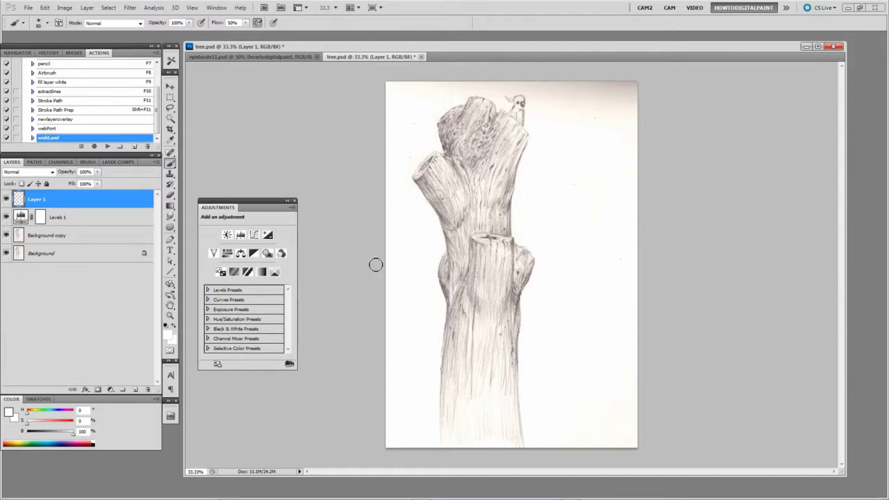
Step: Paint white over the top-edge smudges and bottom-right trunk strokes with a brush enlarged to 500
key(bracketright)
key(bracketright)
key(bracketright)
key(bracketright)
key(bracketright)
key(bracketright)
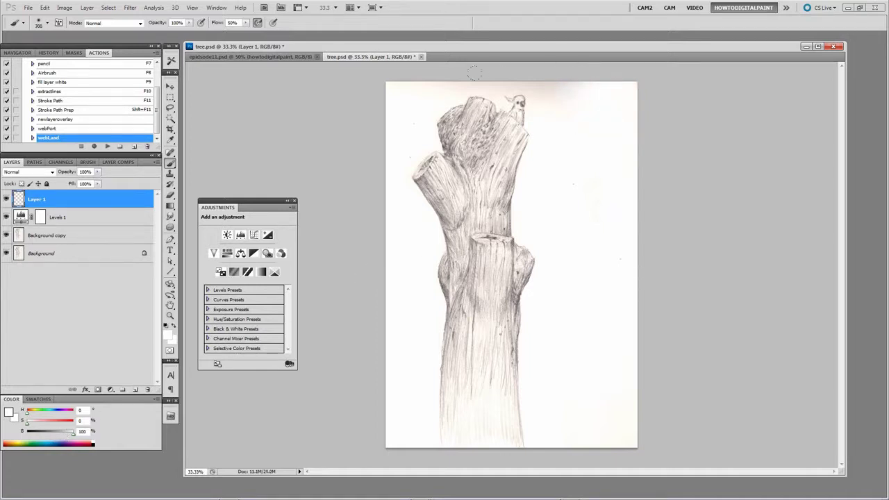
key(bracketright)
key(bracketright)
key(bracketright)
key(bracketright)
key(bracketright)
mouse_move(468, 76)
mouse_down()
mouse_move(515, 74)
mouse_move(576, 105)
mouse_move(559, 76)
mouse_move(581, 146)
mouse_move(588, 130)
mouse_move(588, 167)
mouse_up()
key(bracketright)
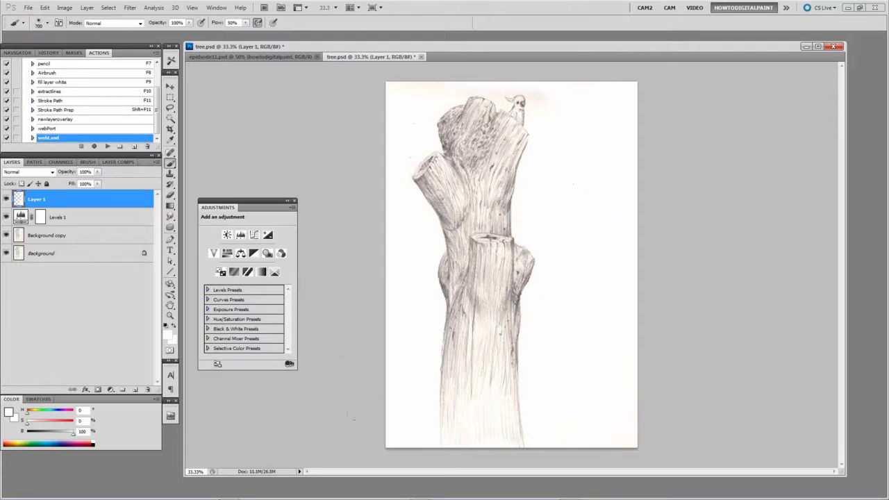
mouse_move(353, 419)
mouse_down()
mouse_move(401, 436)
mouse_move(530, 413)
mouse_up()
key(bracketleft)
key(bracketleft)
key(bracketleft)
key(bracketleft)
key(bracketleft)
key(bracketleft)
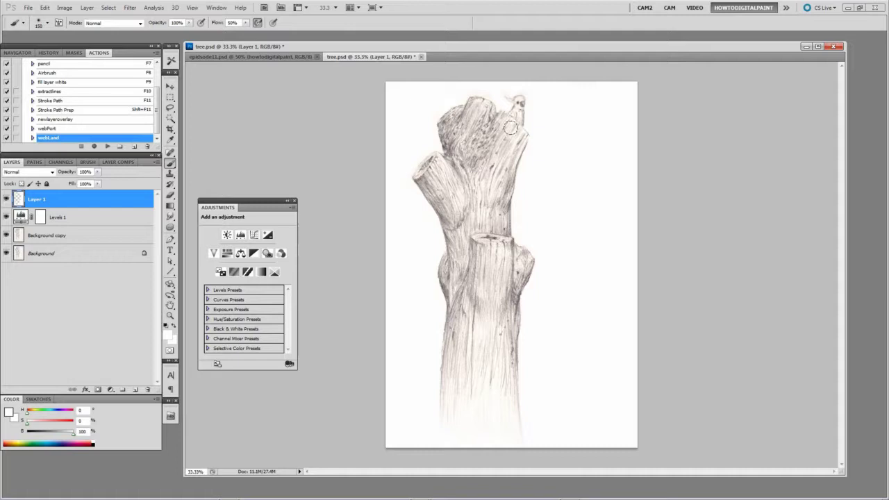
Step: Resample pure white from the canvas and fade the lower trunk into the paper
alt+click(565, 176)
alt+click(568, 162)
alt+click(592, 166)
alt+click(586, 194)
alt+click(587, 189)
drag(453, 410, 527, 414)
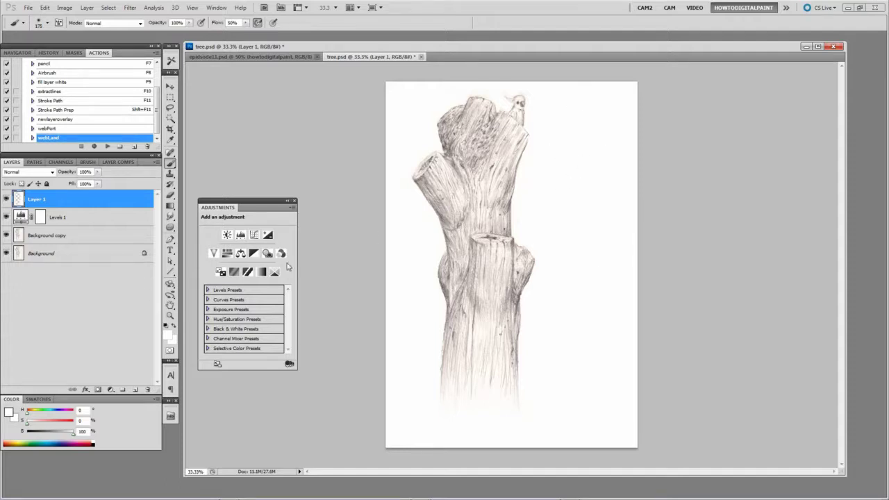
key(bracketleft)
key(bracketleft)
Step: Select all four layers and merge them into a single Background
shift+click(53, 256)
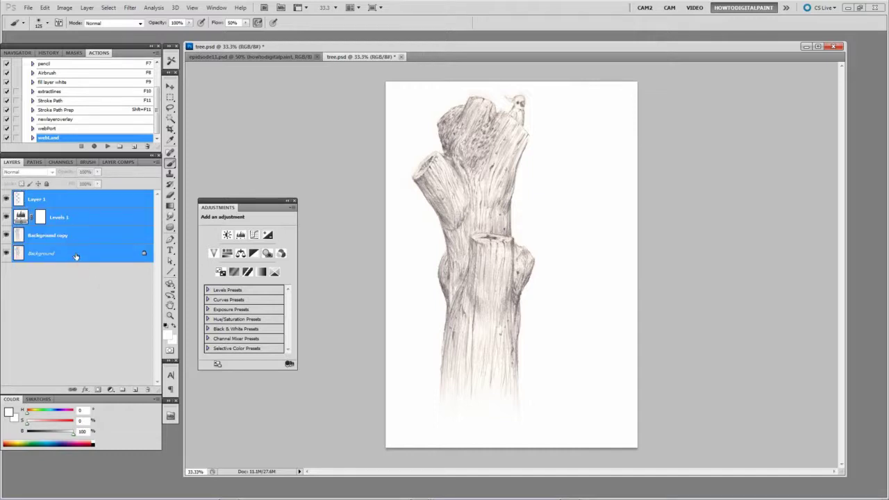
key(Delete)
click(156, 162)
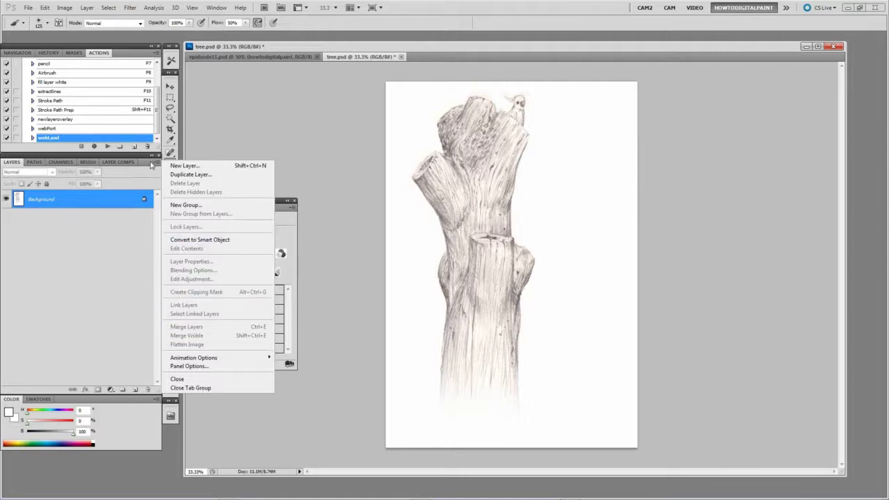
click(152, 165)
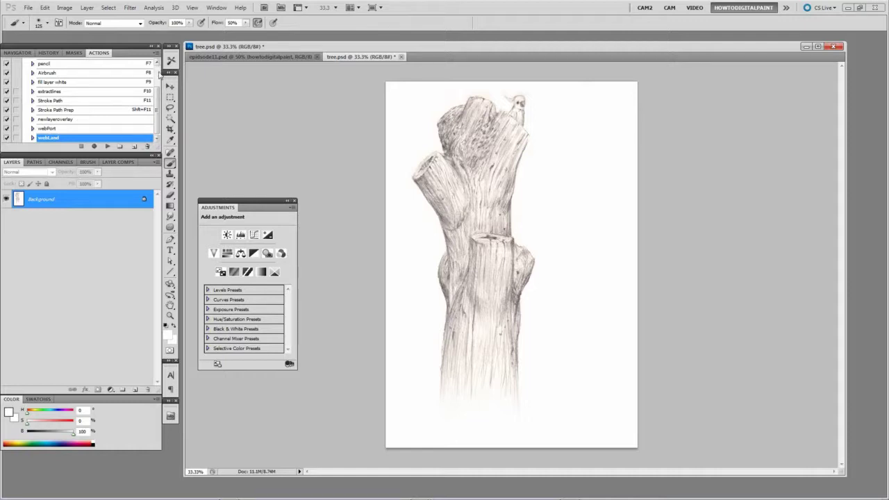
Step: Start recording a new action 'extractlines' in MyActions, assigned to F12
click(157, 54)
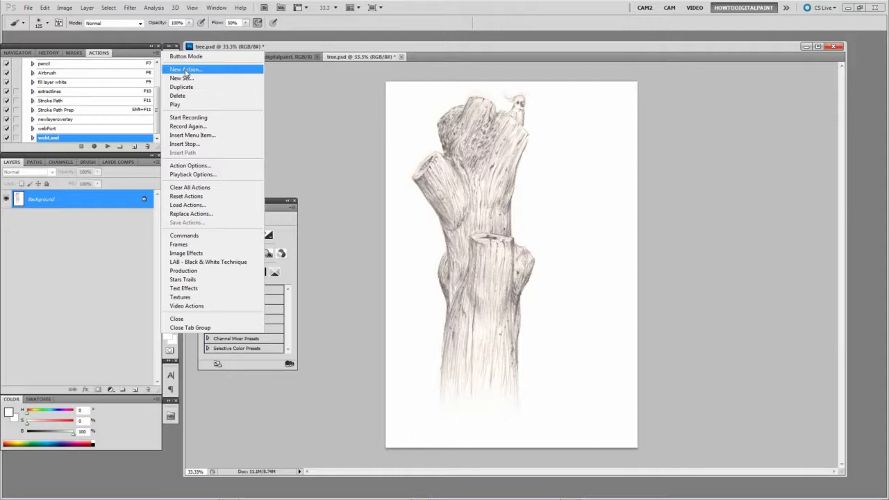
click(185, 70)
text(extractlines)
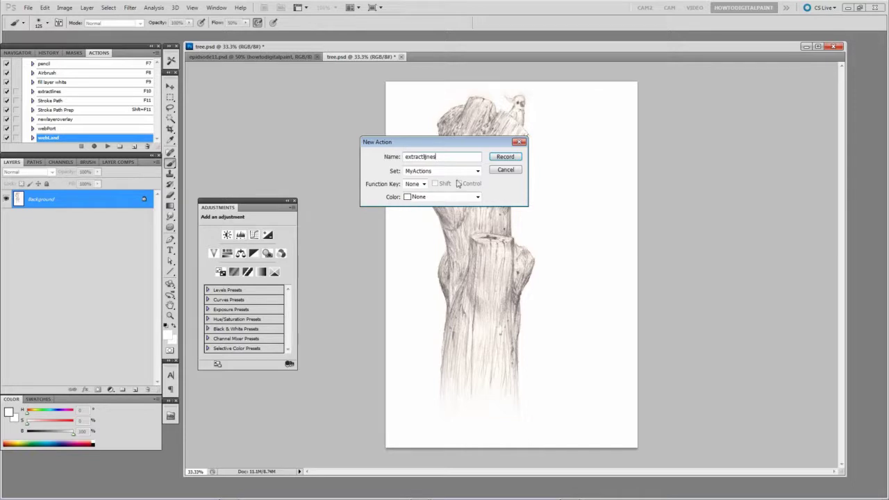
click(424, 184)
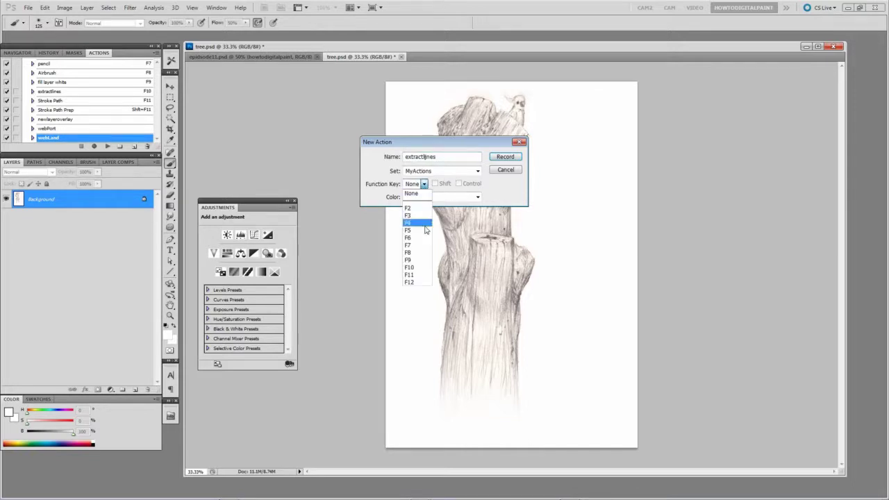
click(422, 283)
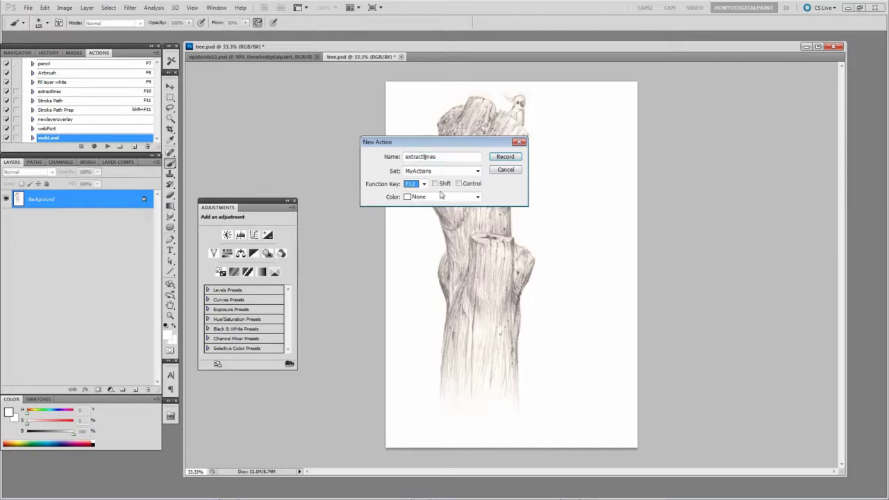
click(503, 158)
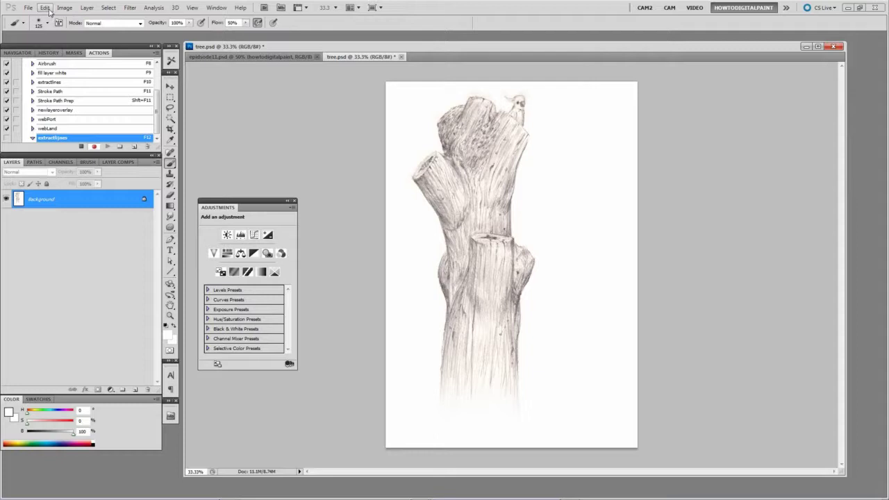
Step: Convert the sketch to Grayscale, discarding colour, and duplicate the Gray channel as Gray copy
click(65, 7)
mouse_move(73, 19)
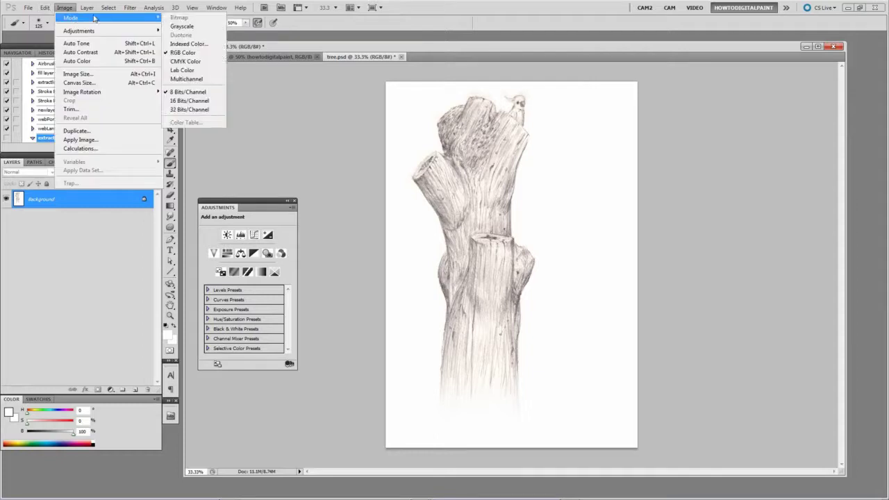
click(182, 27)
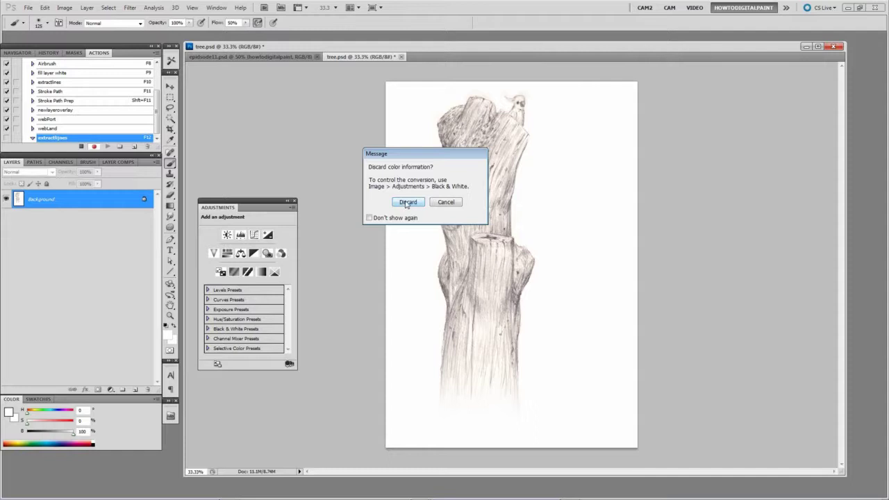
click(407, 202)
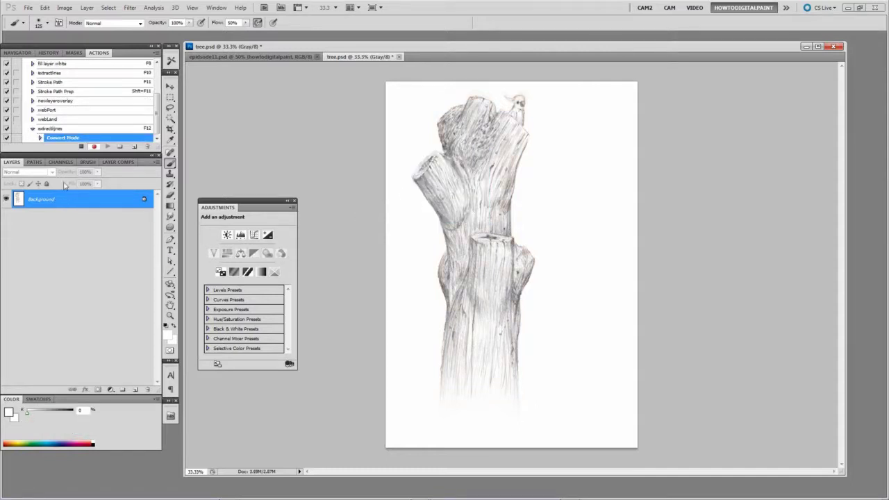
click(63, 163)
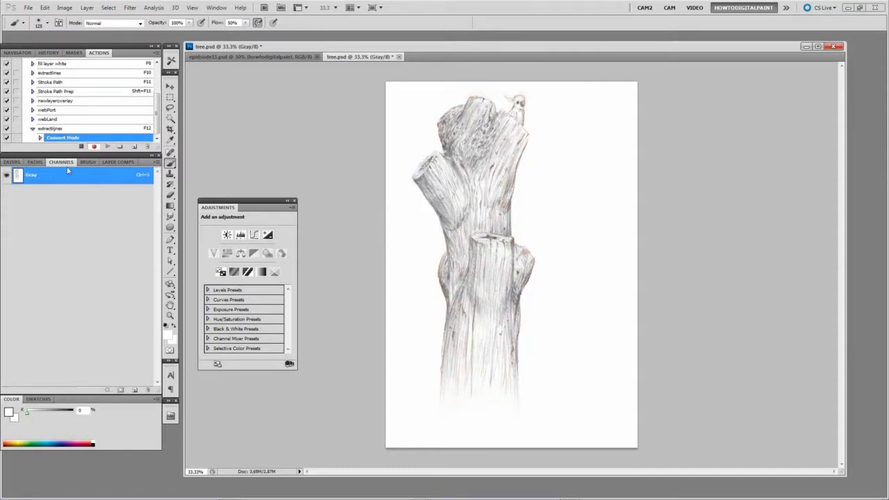
drag(62, 177, 120, 389)
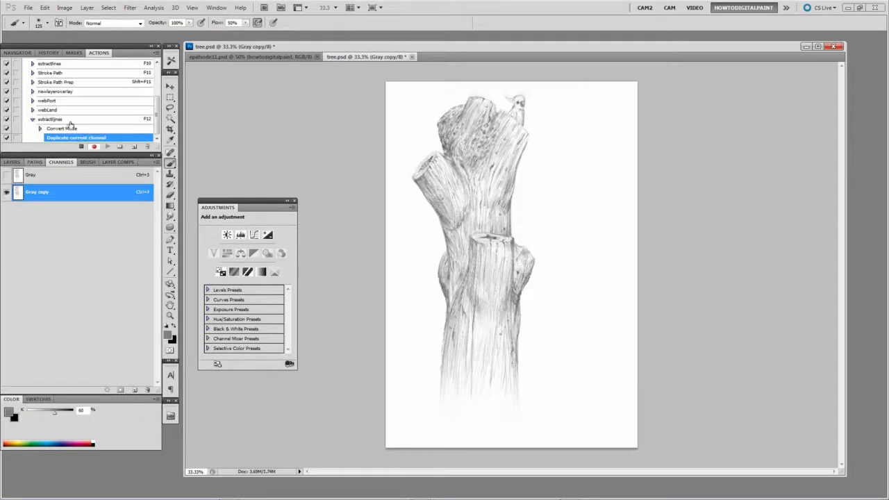
Step: Convert the image back to RGB Color and add an empty Layer 1
click(69, 10)
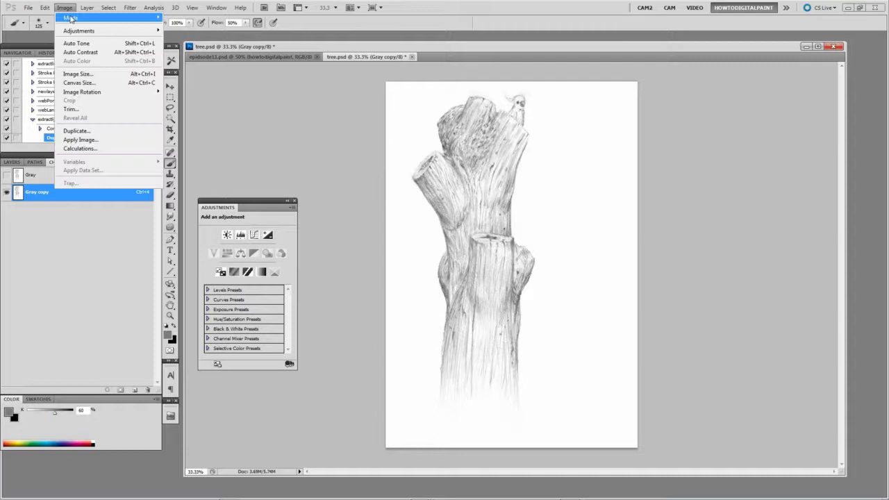
mouse_move(73, 20)
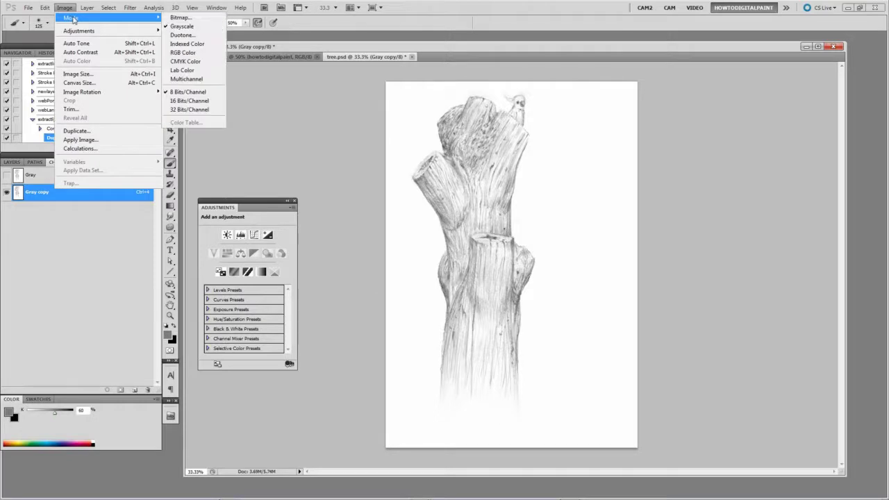
click(188, 55)
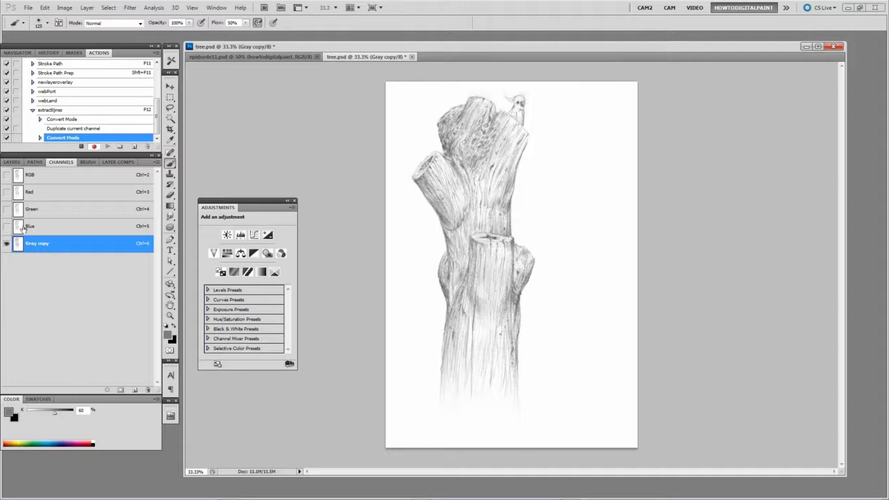
click(13, 163)
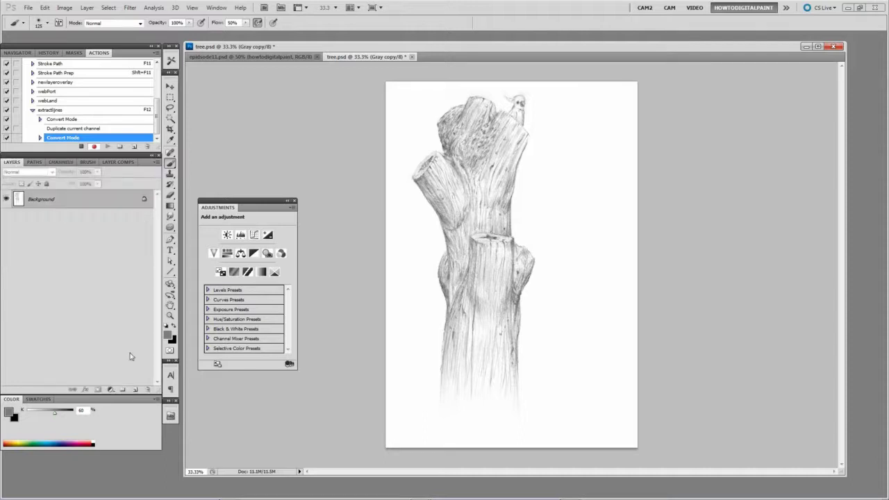
click(136, 390)
Step: Load the Gray copy channel as a selection and invert it to capture the pencil lines
click(39, 163)
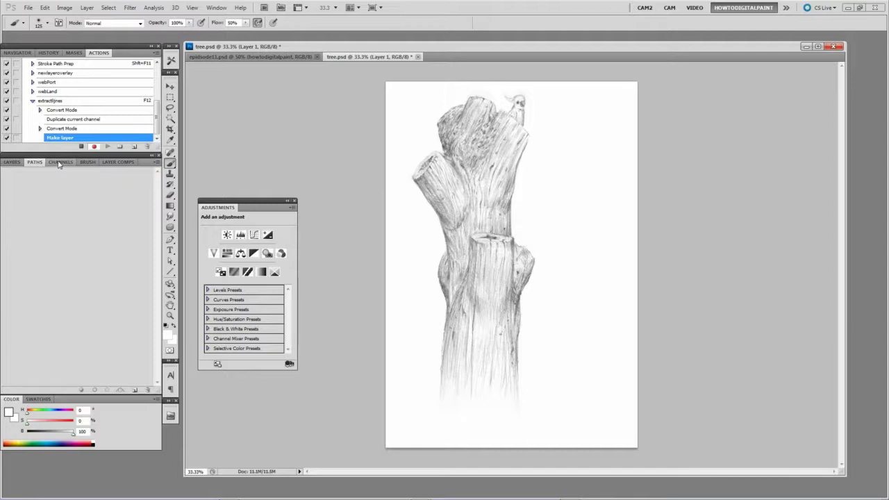
click(60, 162)
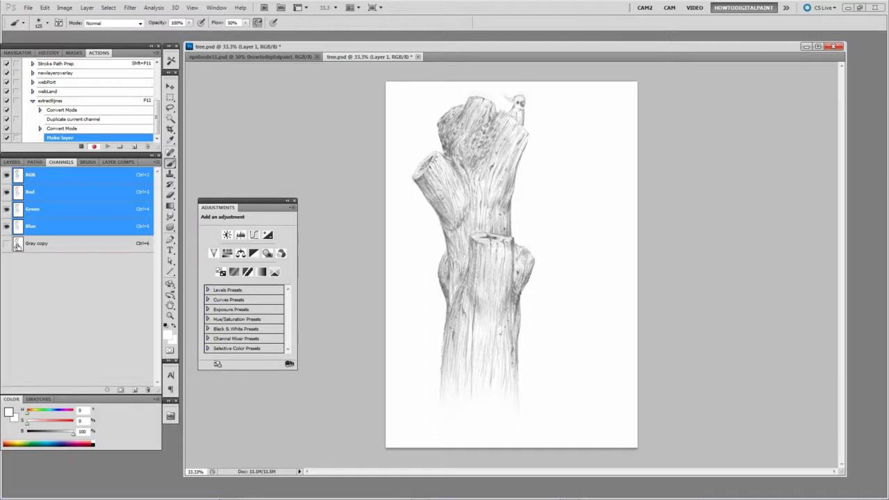
ctrl+click(17, 245)
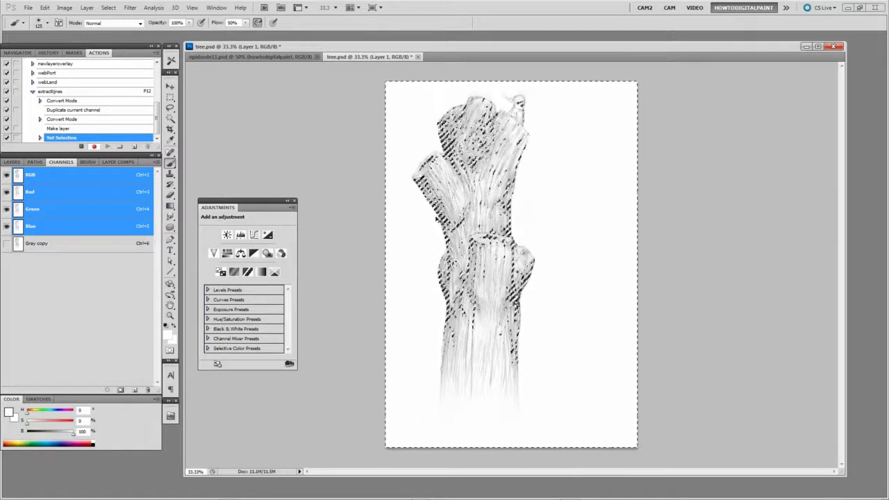
key(ctrl+shift+i)
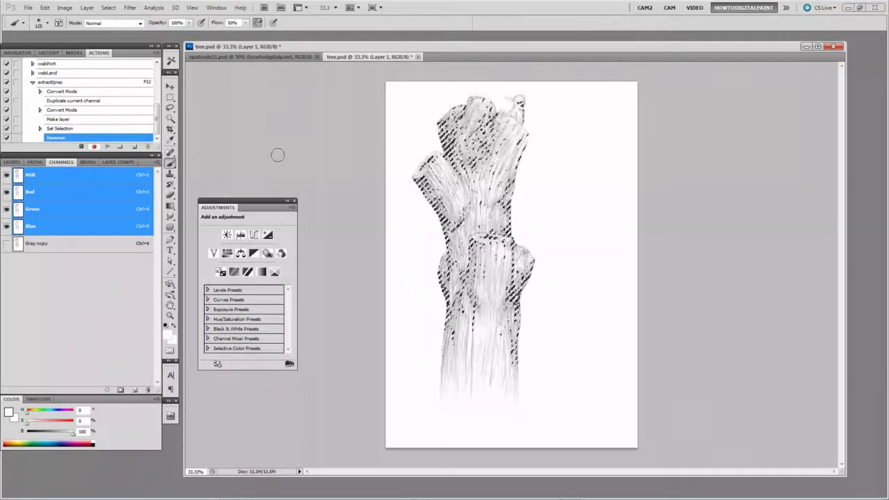
click(44, 7)
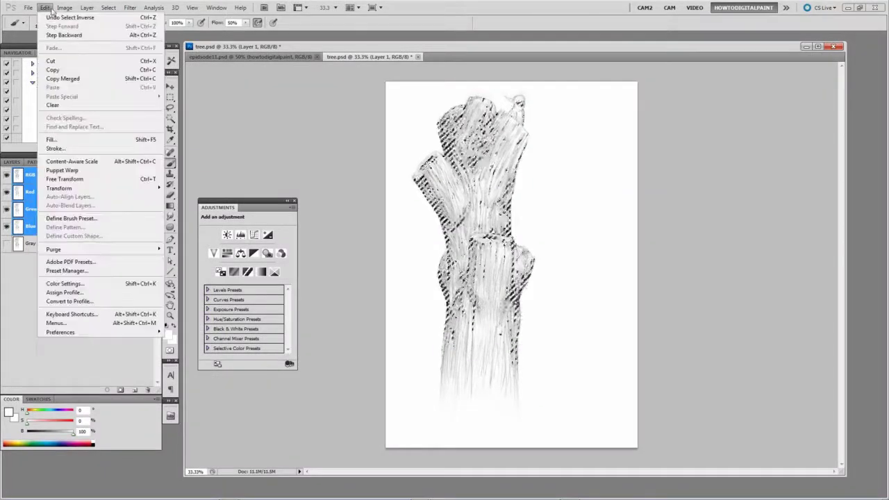
mouse_move(64, 9)
mouse_move(109, 8)
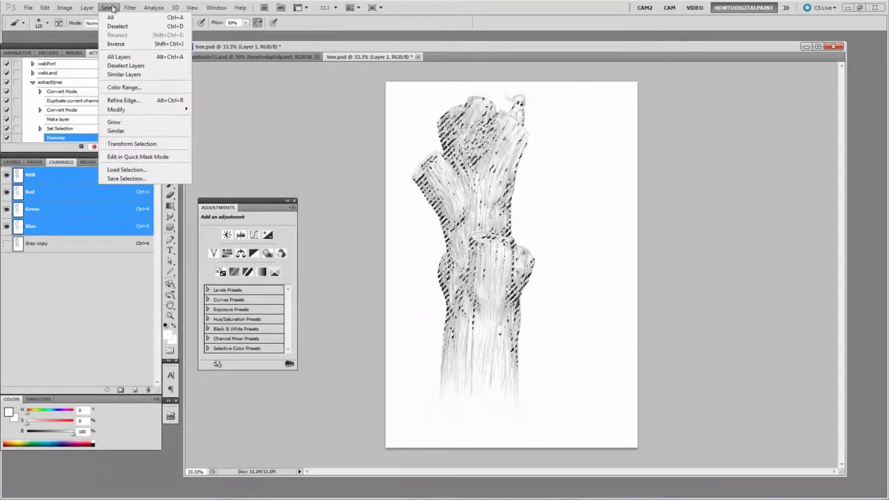
click(274, 75)
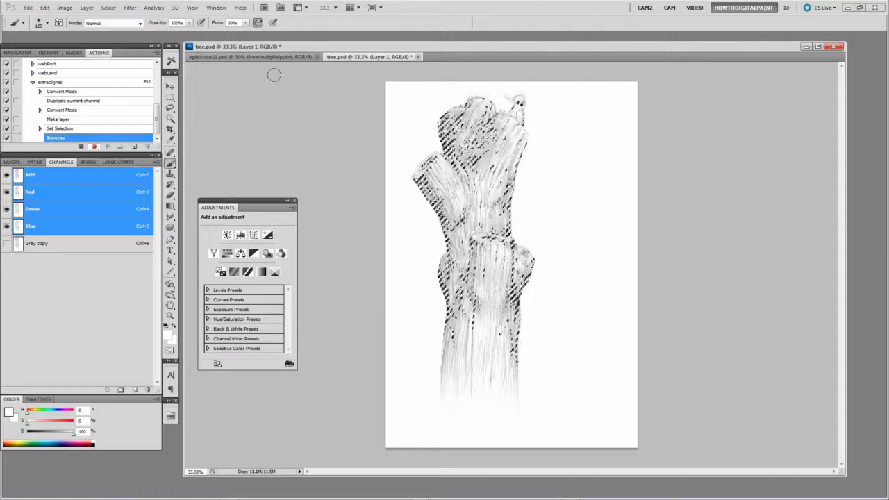
Step: Fill the selected lines with solid black on Layer 1
click(13, 162)
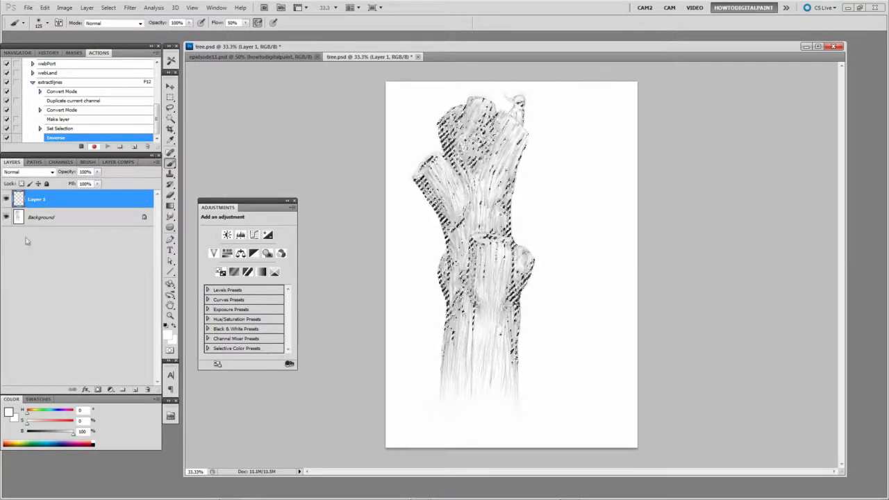
click(25, 433)
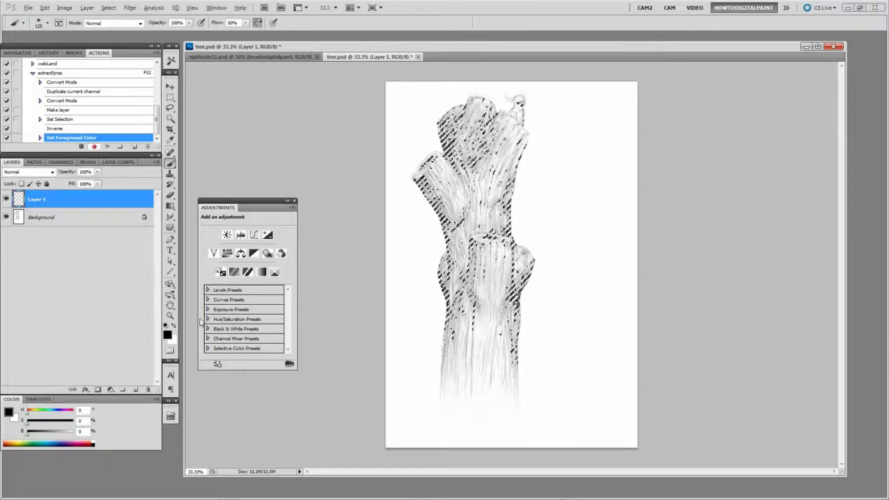
key(alt+BackSpace)
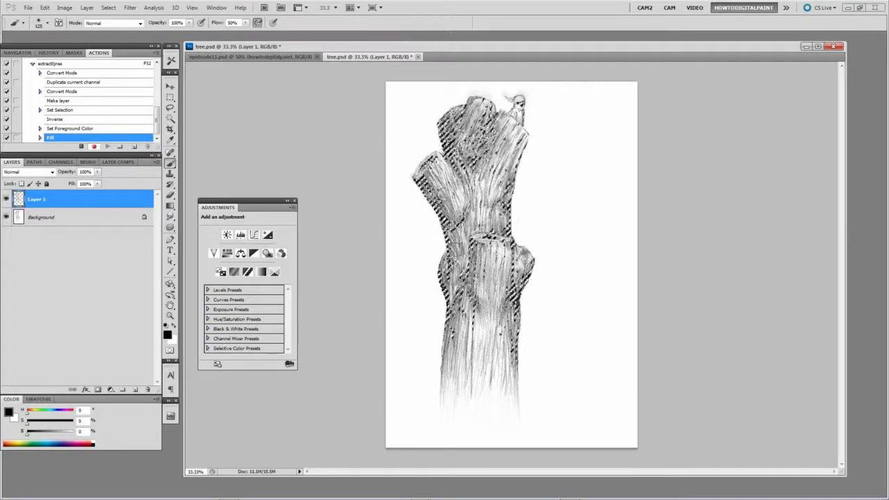
Step: Clear the selection, add a white-filled Layer 2 above Background, then delete Background
click(59, 218)
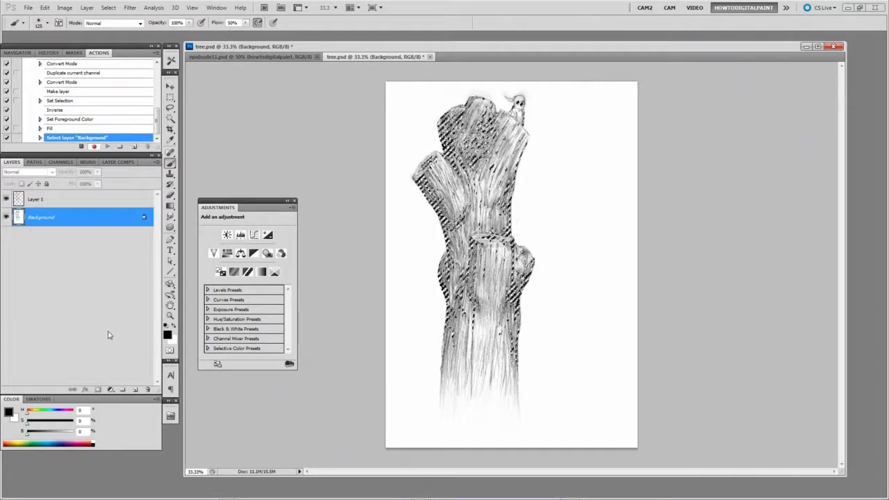
key(ctrl+d)
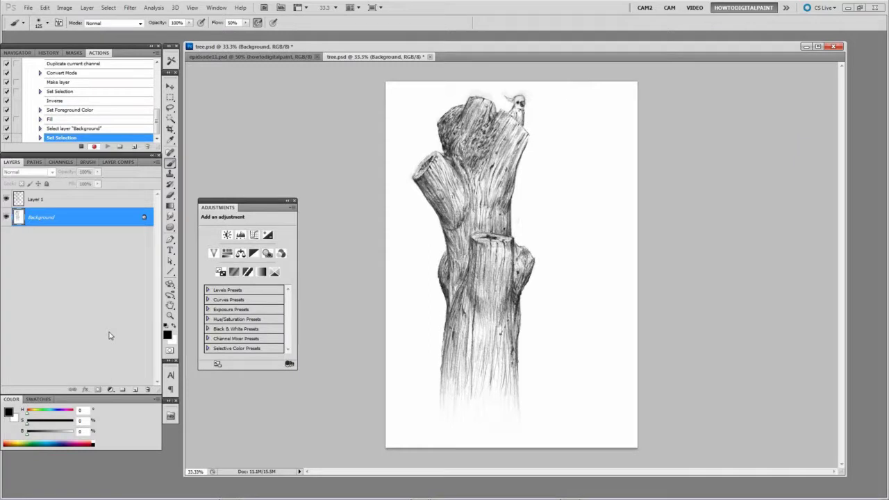
click(134, 389)
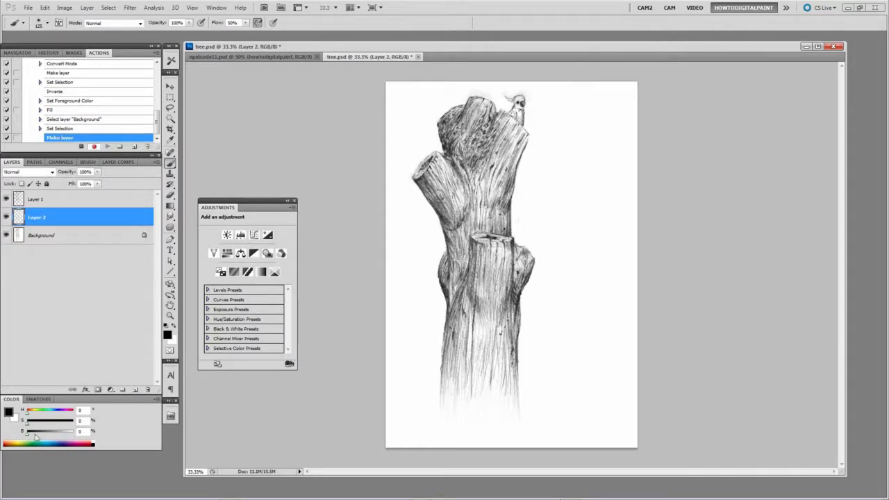
drag(35, 434, 108, 415)
key(alt+BackSpace)
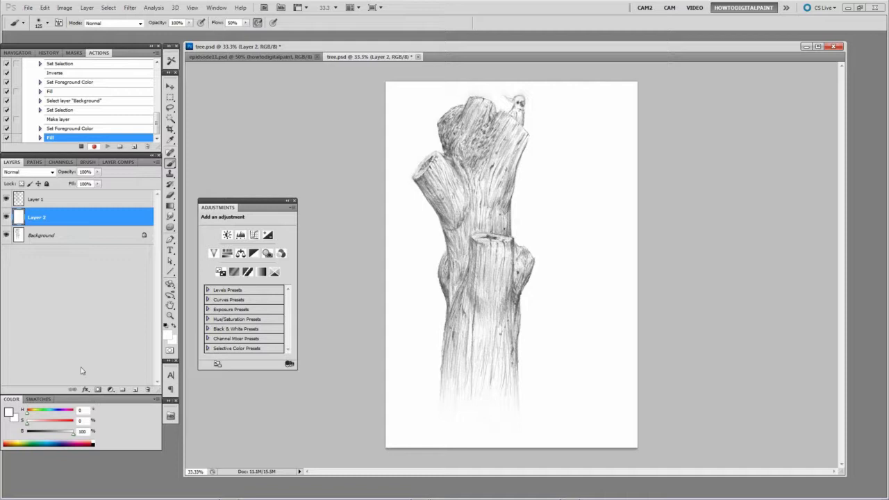
click(80, 236)
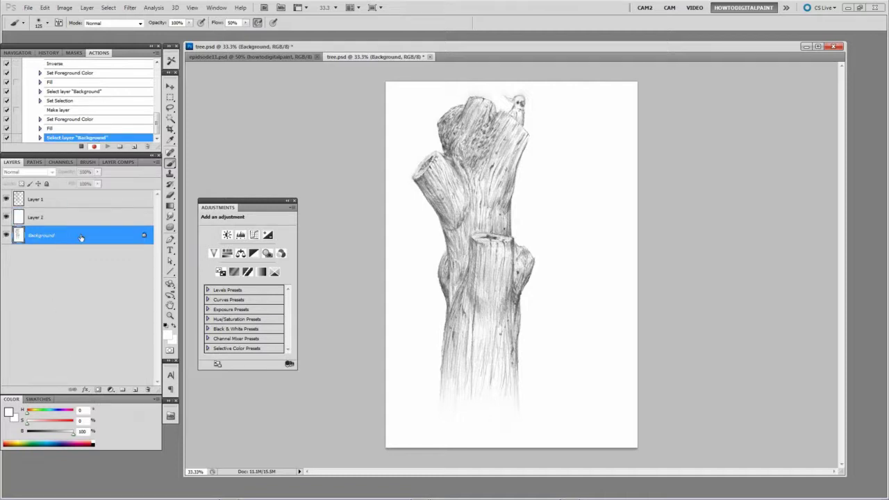
drag(88, 237, 147, 389)
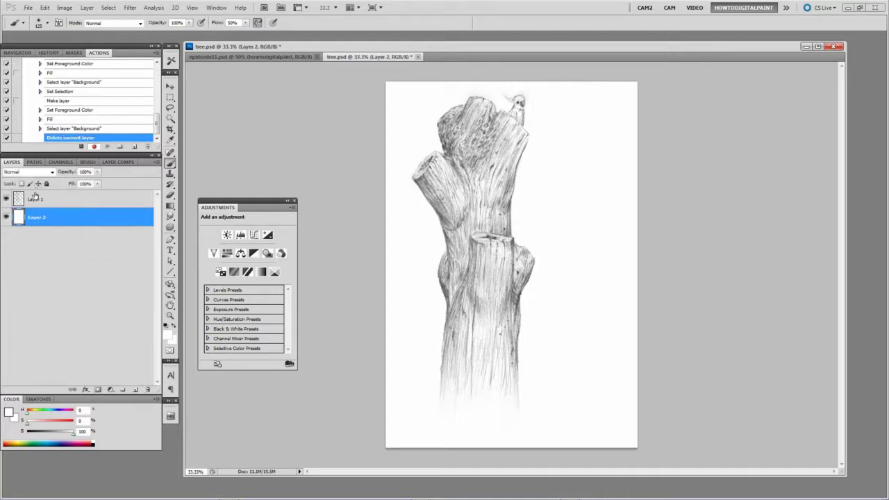
Step: Select Layer 1, toggle its visibility, and nudge the linework slightly right and down
click(32, 200)
click(6, 199)
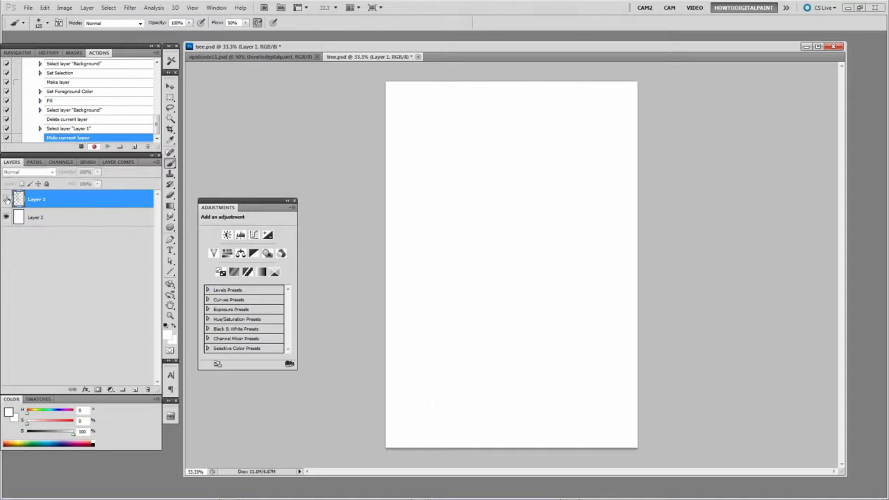
click(5, 199)
key(v)
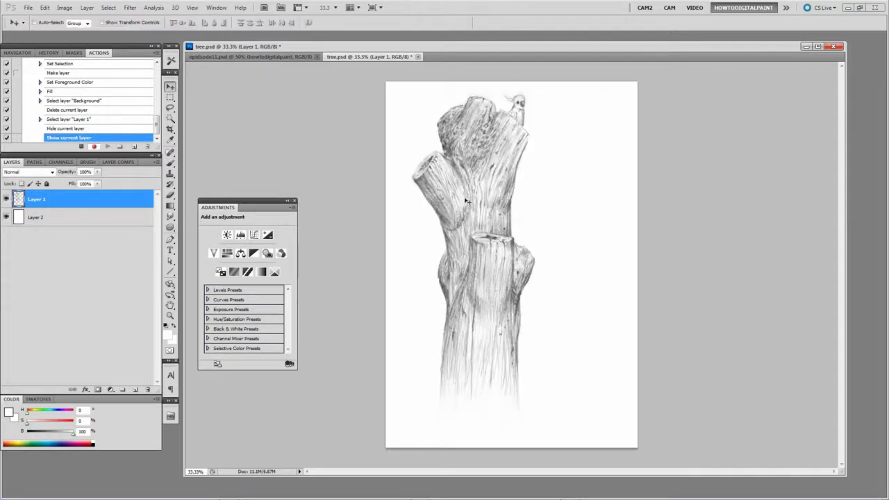
drag(467, 202, 488, 212)
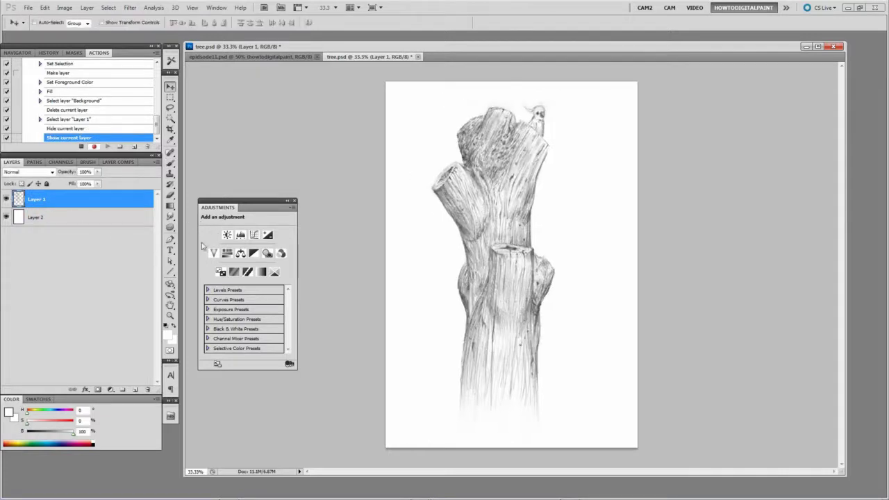
Step: Stop recording and delete the hide, show and move steps from the end of extractlines
click(82, 147)
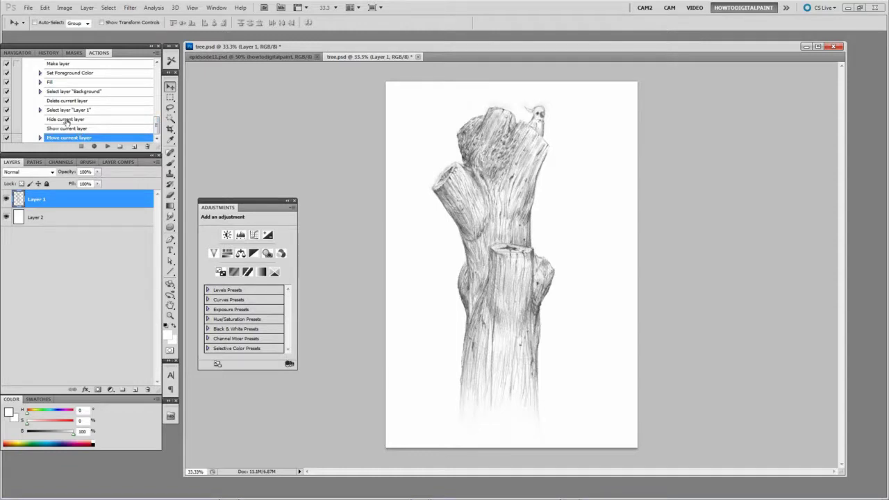
click(66, 119)
shift+click(73, 129)
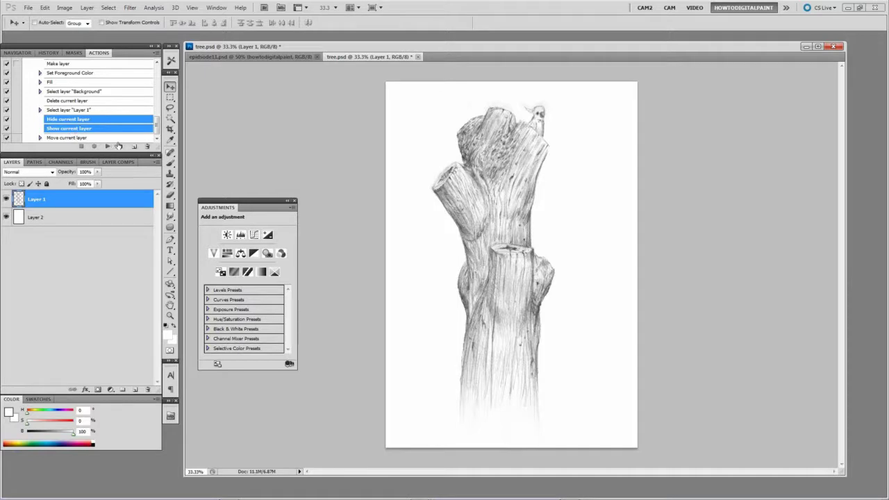
click(147, 147)
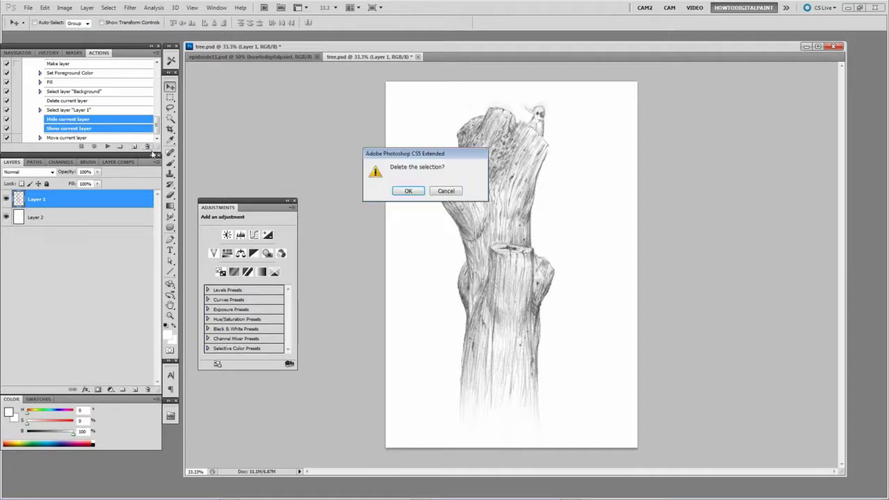
click(407, 191)
key(Delete)
click(407, 190)
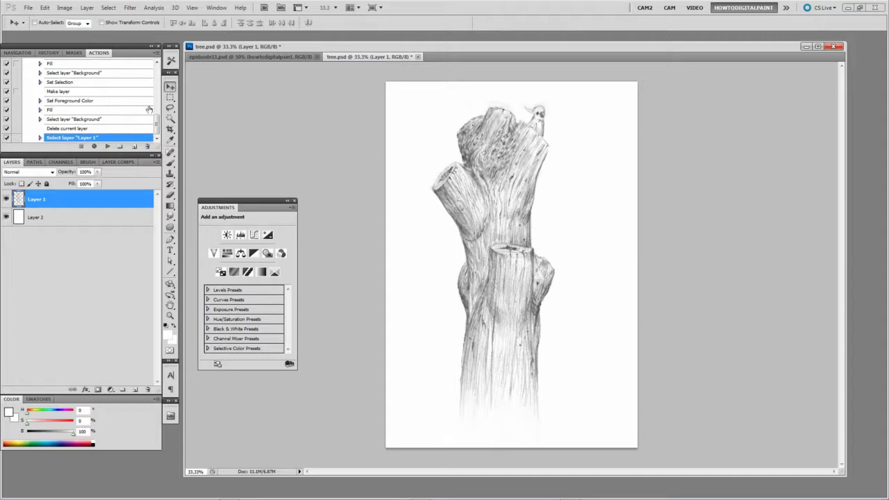
mouse_move(159, 128)
mouse_down()
mouse_move(159, 117)
mouse_move(159, 129)
mouse_up()
scroll(125, 118, up, 6)
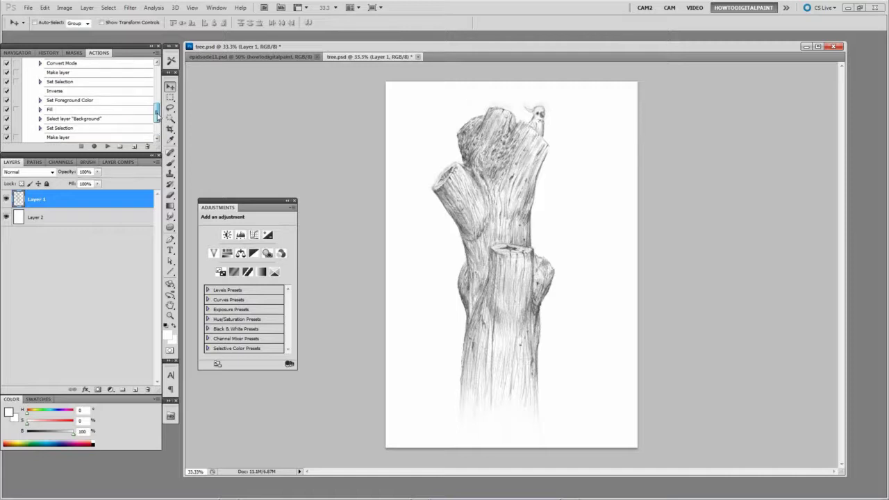
Step: Collapse the extractlines action and close tree.psd without saving changes
click(32, 69)
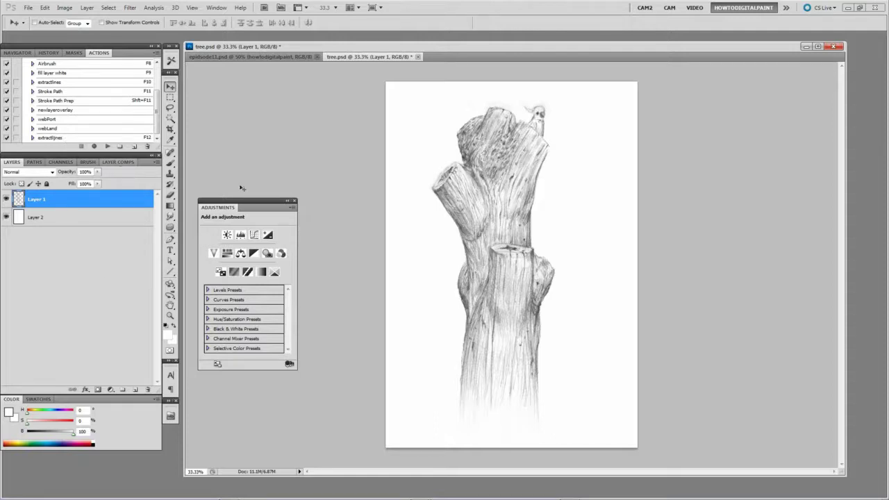
click(418, 57)
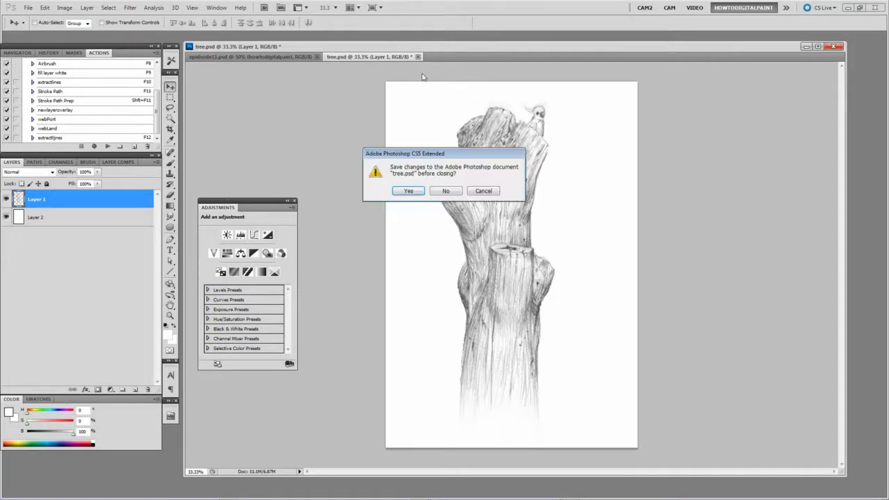
click(445, 191)
Step: Reopen tree.psd from the File > Open Recent list
click(28, 7)
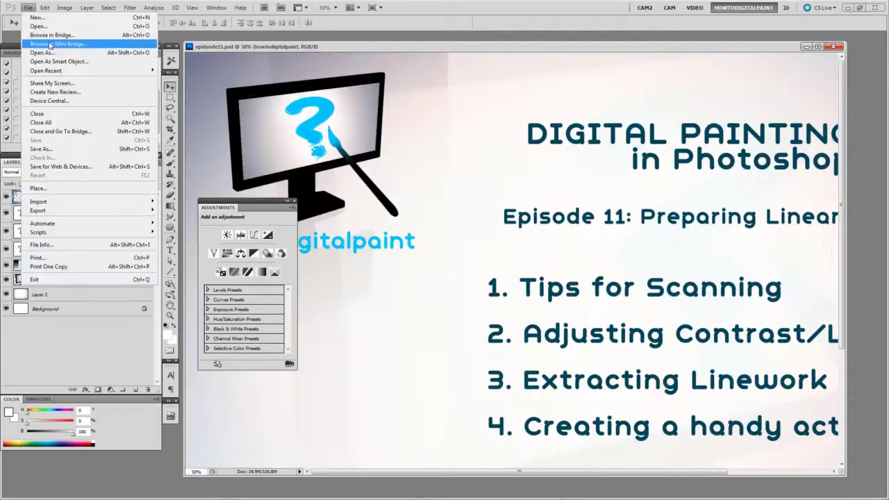
mouse_move(66, 73)
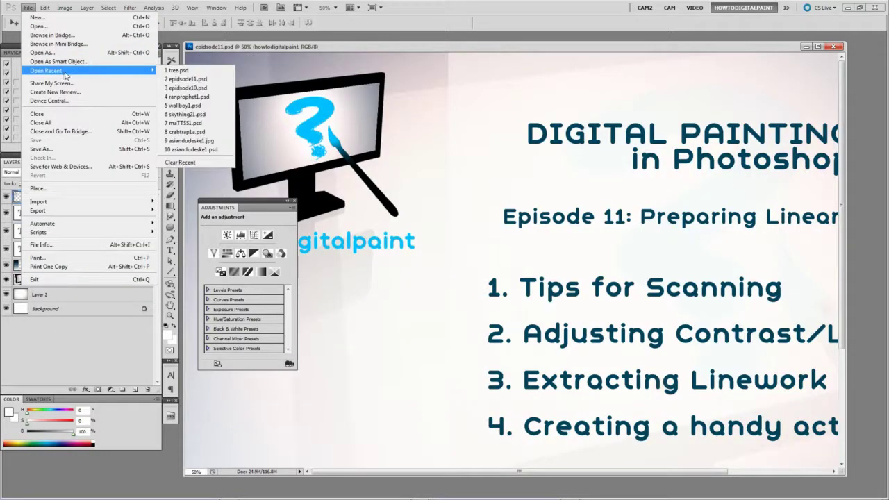
click(194, 73)
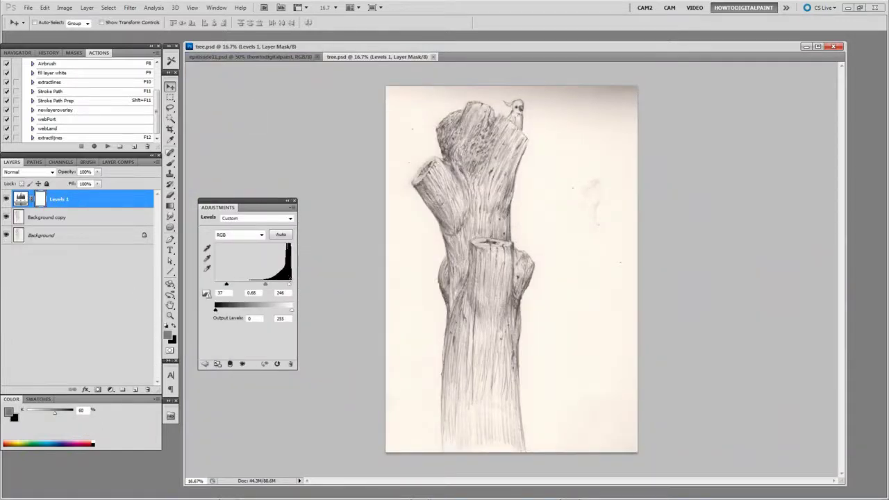
Step: Set the Levels white point to 223, paint out the grey edge on a new layer, then merge all layers
drag(290, 285, 259, 284)
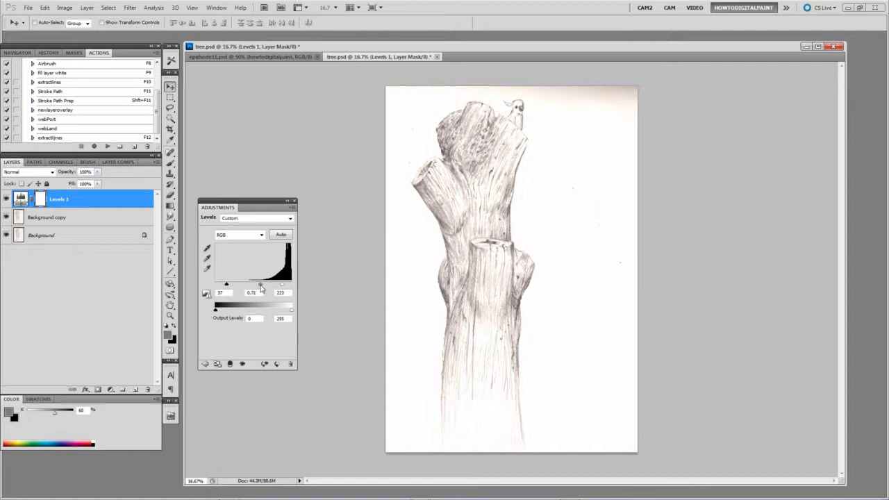
click(136, 390)
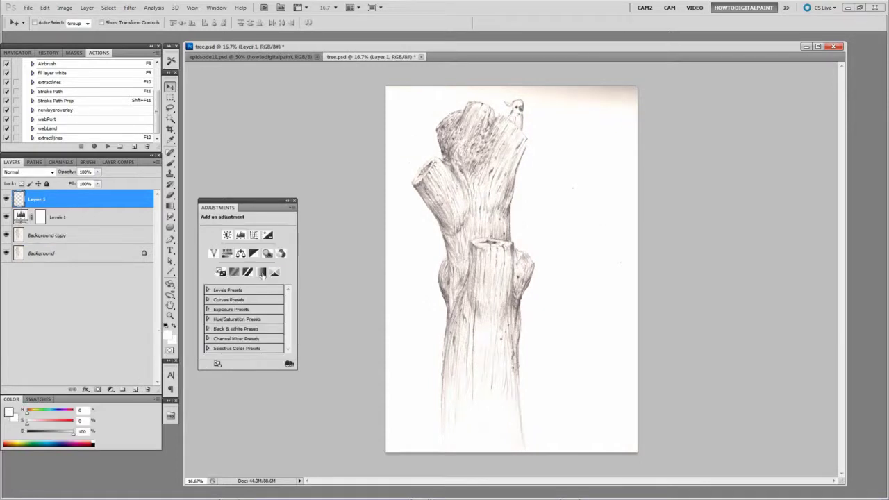
key(b)
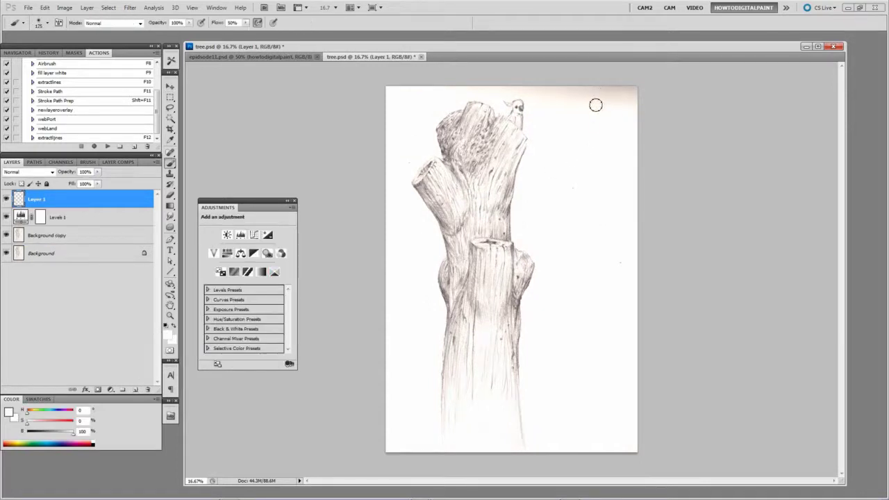
drag(635, 95, 517, 88)
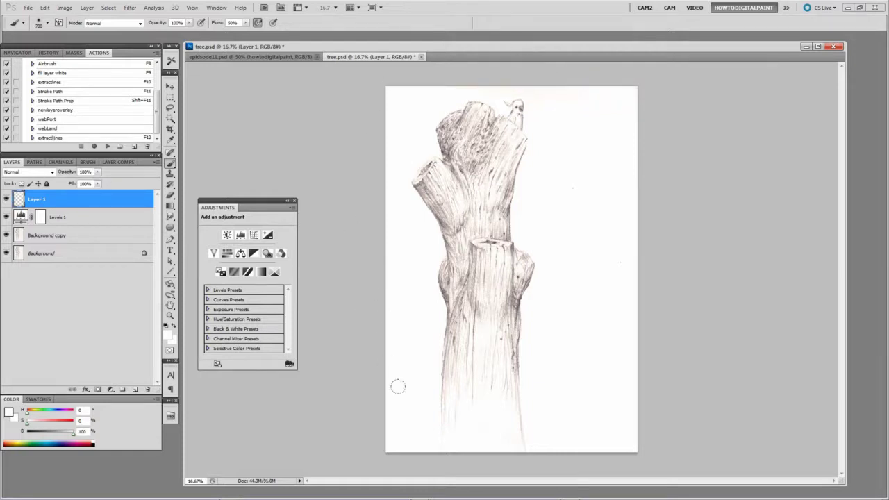
shift+click(66, 262)
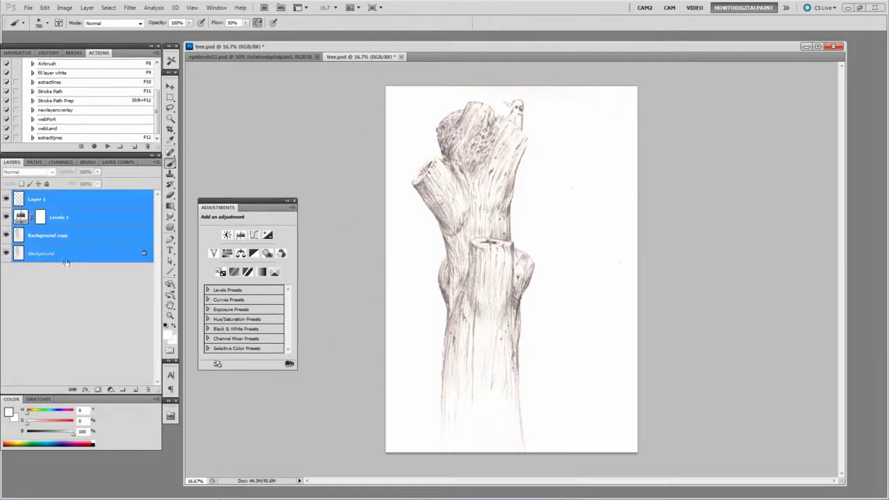
key(ctrl+e)
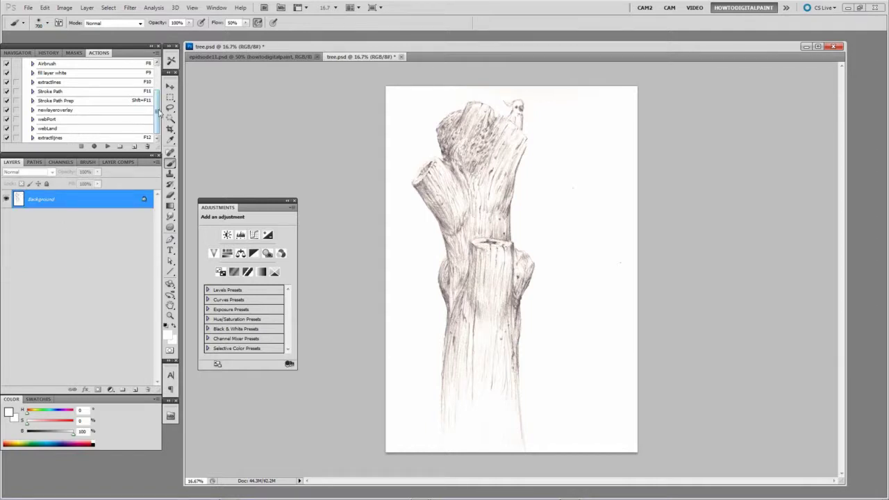
Step: Switch the Actions panel to Button Mode and run the extractlines action
click(70, 139)
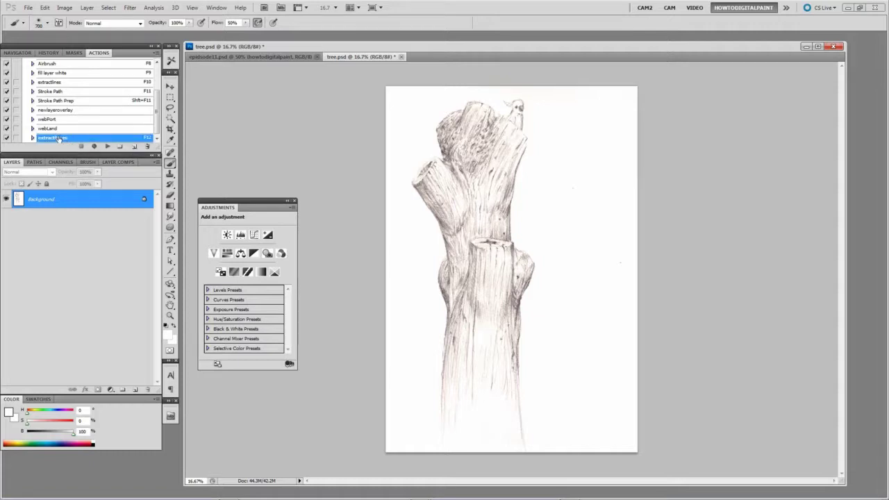
click(156, 56)
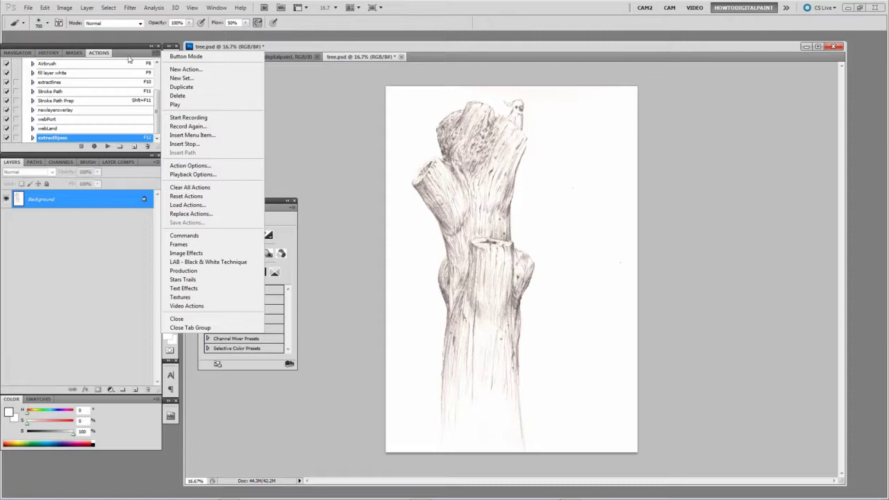
click(157, 56)
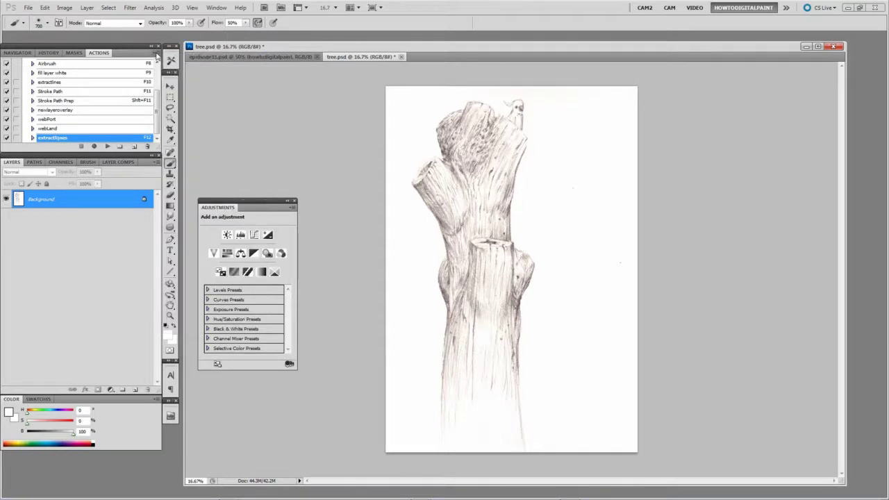
click(156, 55)
click(182, 60)
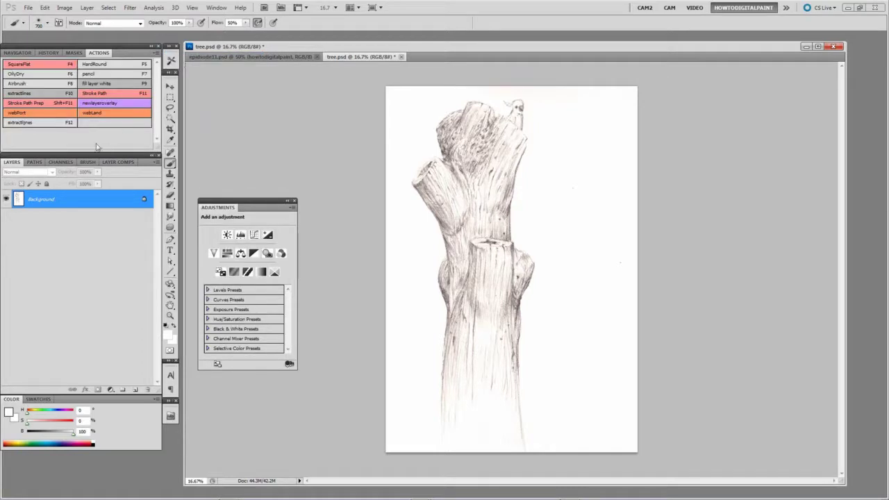
click(58, 125)
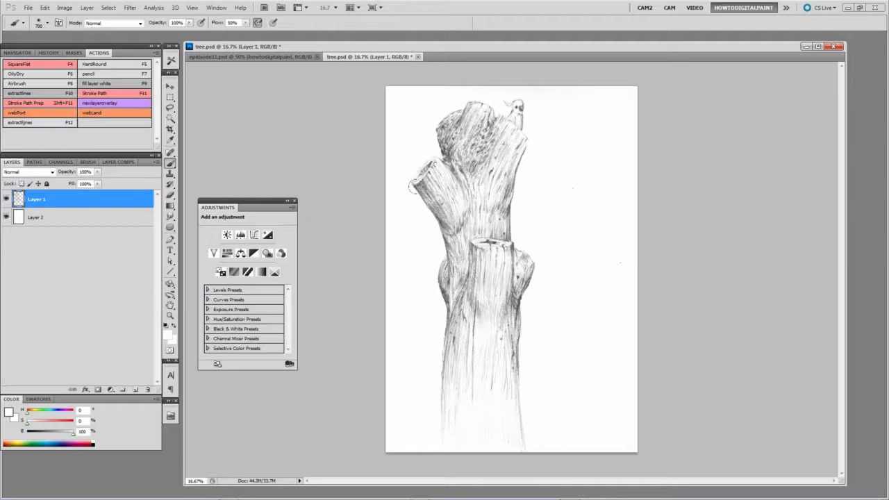
Step: Nudge the linework right, then paint a red wash on Layer 3 below it, blended Multiply
key(v)
drag(470, 200, 486, 197)
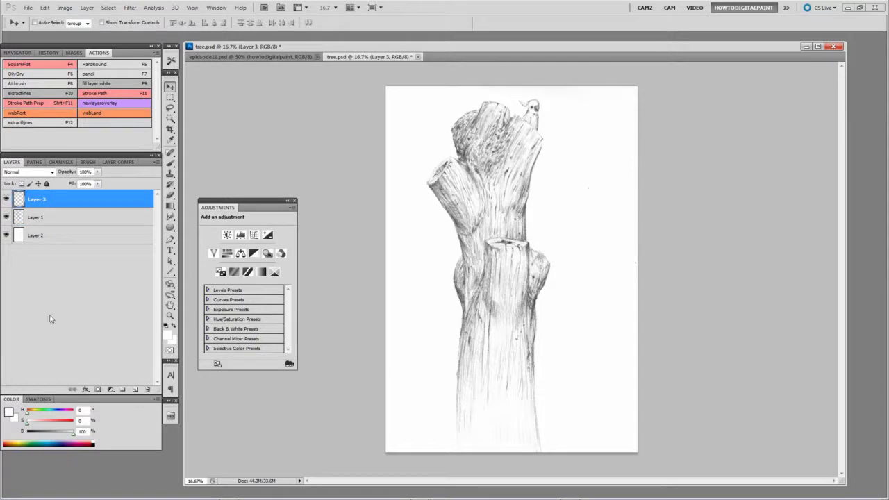
key(ctrl+bracketleft)
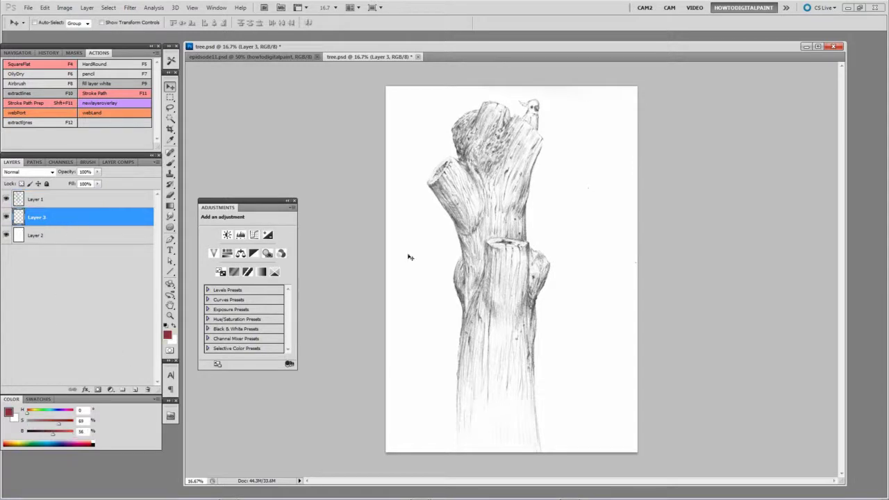
key(b)
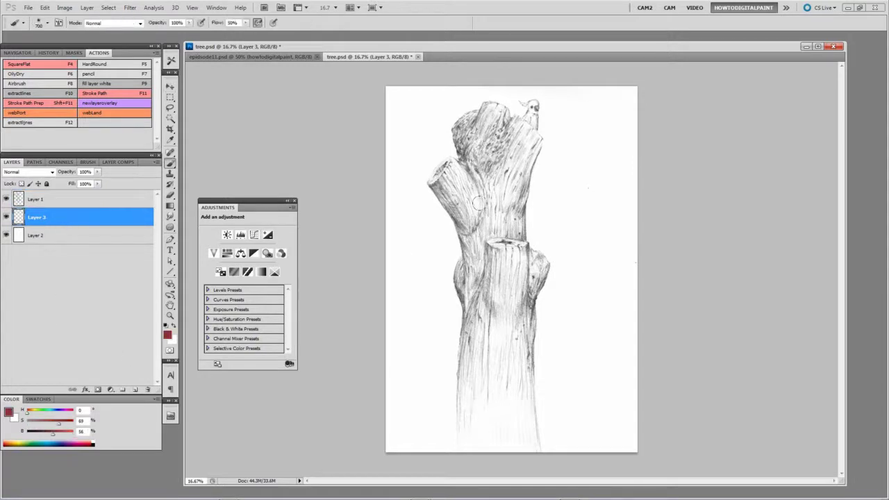
mouse_move(481, 204)
mouse_down()
mouse_move(493, 152)
mouse_move(526, 160)
mouse_move(456, 191)
mouse_move(499, 344)
mouse_move(524, 382)
mouse_move(472, 427)
mouse_up()
key(bracketright)
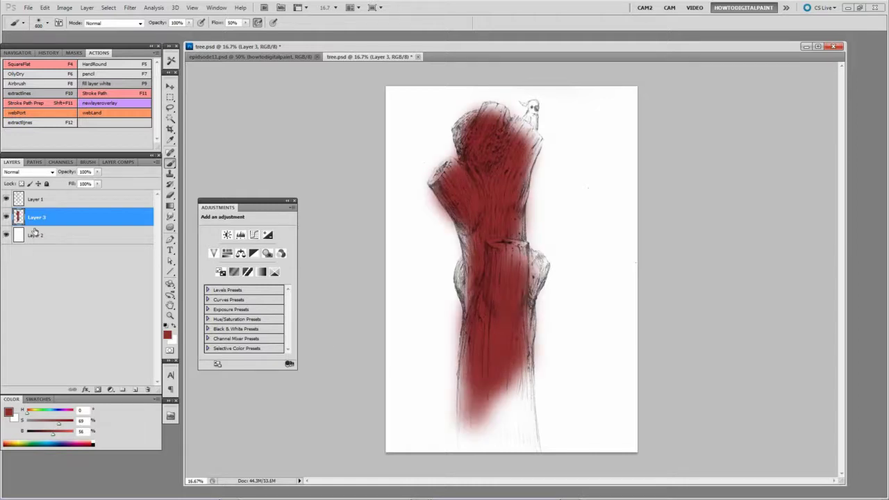
click(28, 172)
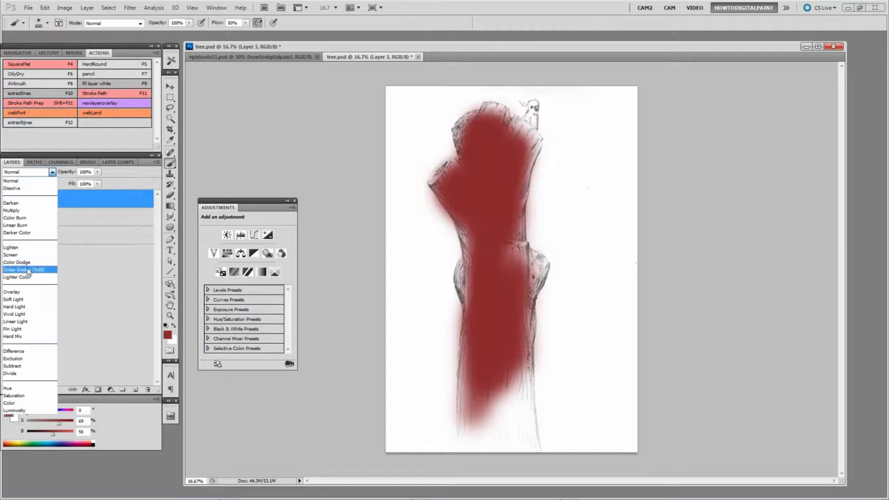
click(27, 211)
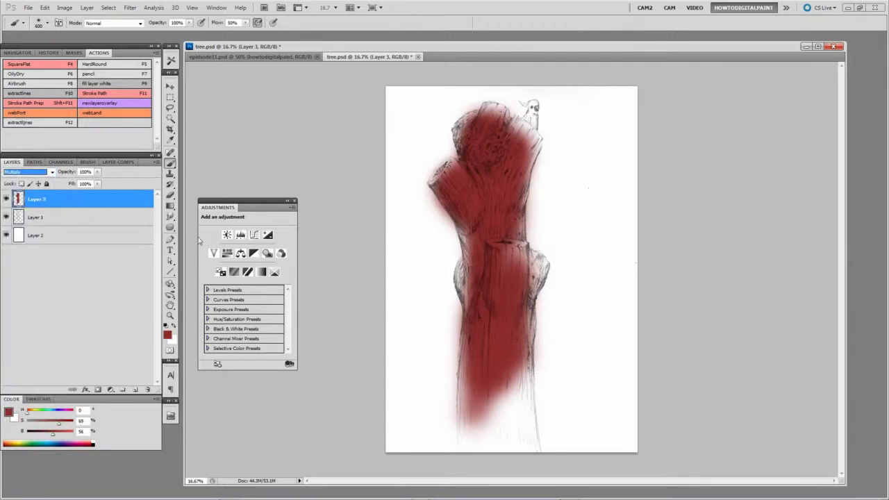
Step: Delete the red Multiply layer, duplicate Layer 1 and hide the original
drag(42, 202, 148, 388)
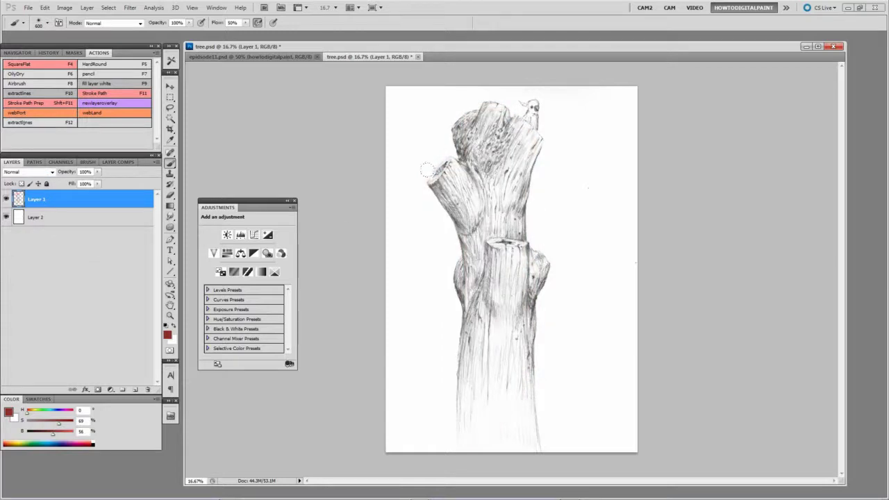
drag(73, 200, 135, 389)
click(7, 217)
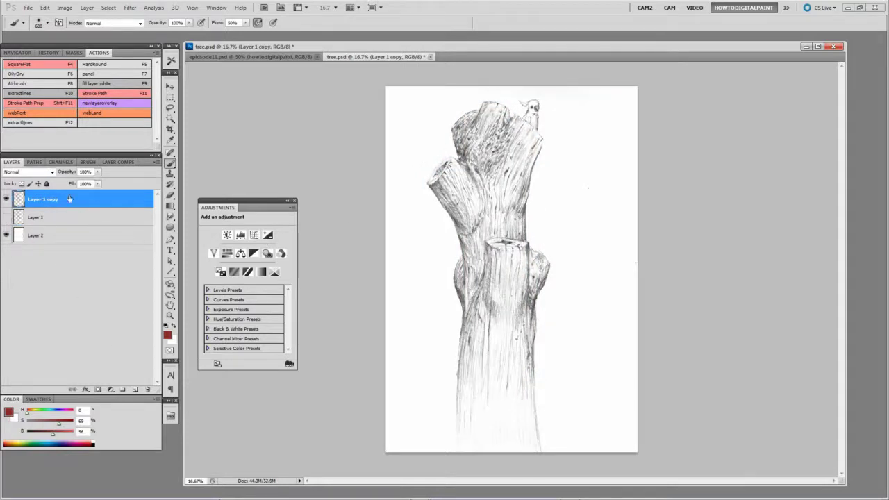
Step: Paint the copy's linework red with transparent pixels locked, then unlock and deselect
click(20, 184)
mouse_move(486, 173)
mouse_down()
mouse_move(479, 132)
mouse_move(486, 146)
mouse_move(472, 229)
mouse_move(500, 270)
mouse_move(500, 375)
mouse_up()
key(bracketleft)
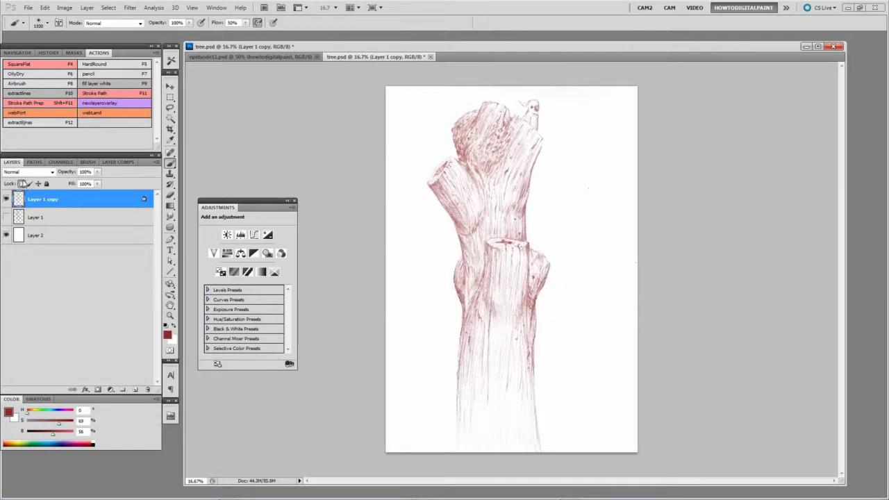
click(21, 184)
ctrl+click(19, 199)
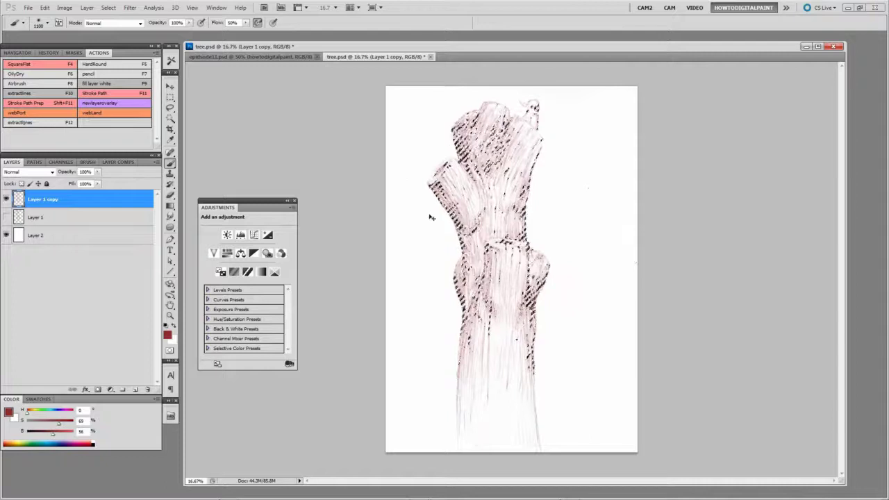
key(ctrl+d)
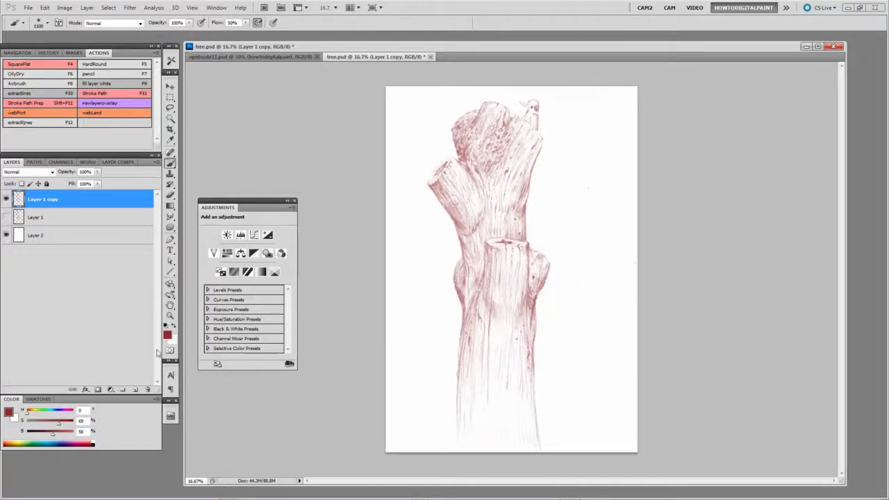
Step: Set the foreground to green (H 155) and paint the branches and mid-trunk with a 1600–2100 brush
click(45, 411)
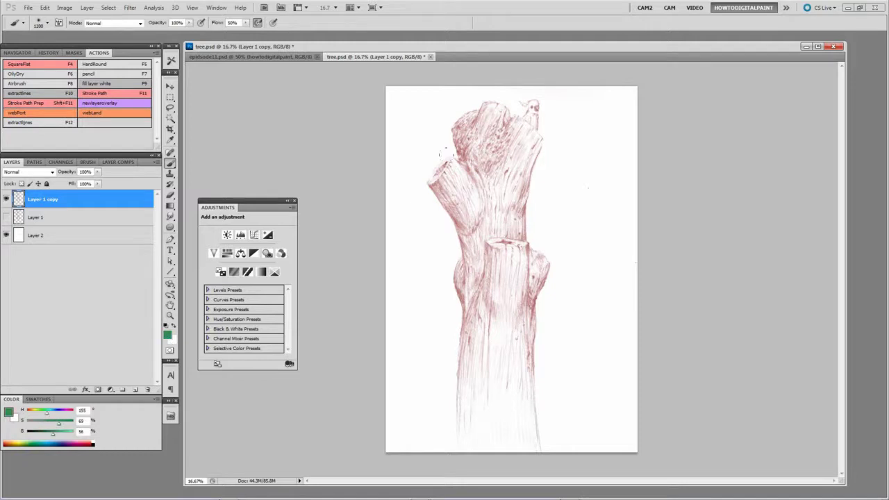
key(bracketright)
drag(486, 149, 455, 212)
key(bracketright)
key(bracketright)
key(bracketright)
key(bracketright)
key(bracketright)
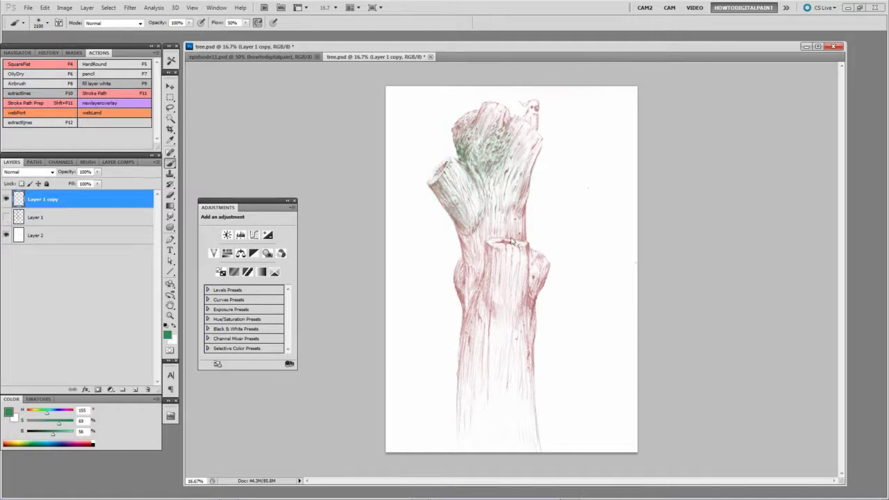
mouse_move(502, 270)
mouse_down()
mouse_move(498, 133)
mouse_move(456, 263)
mouse_up()
key(bracketleft)
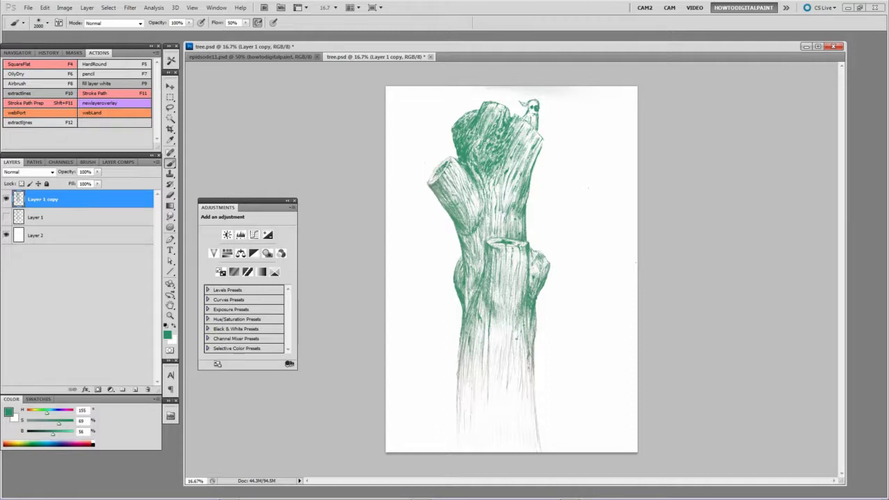
key(alt)
key(alt+Tab)
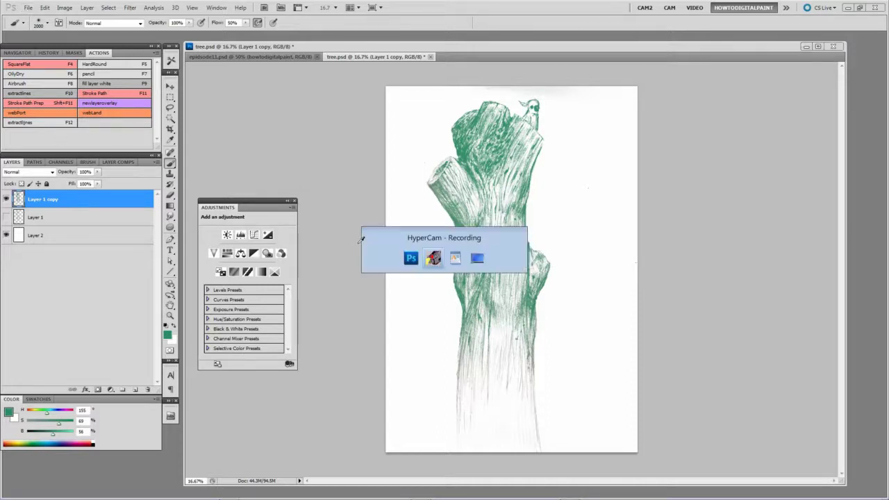